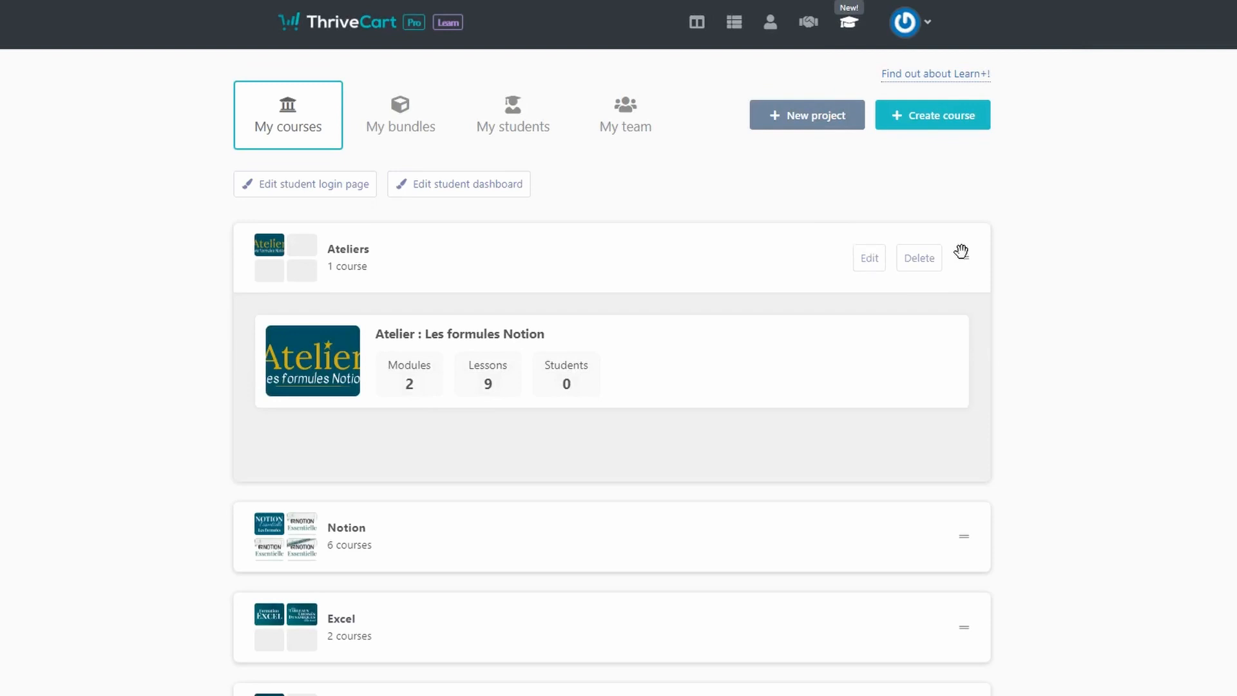
- Collapse the Ateliers project and create a new project named "Vidéo YouTube"
left_click(831, 268)
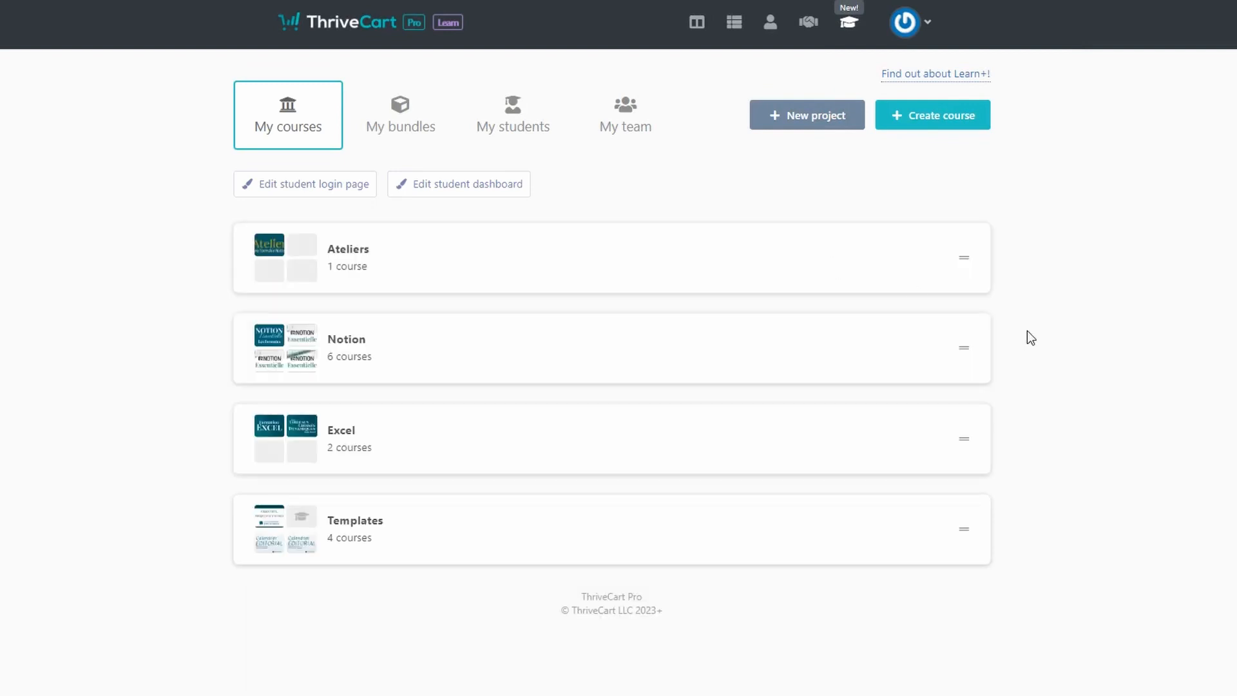
left_click(836, 119)
type("Vidéo YouTube")
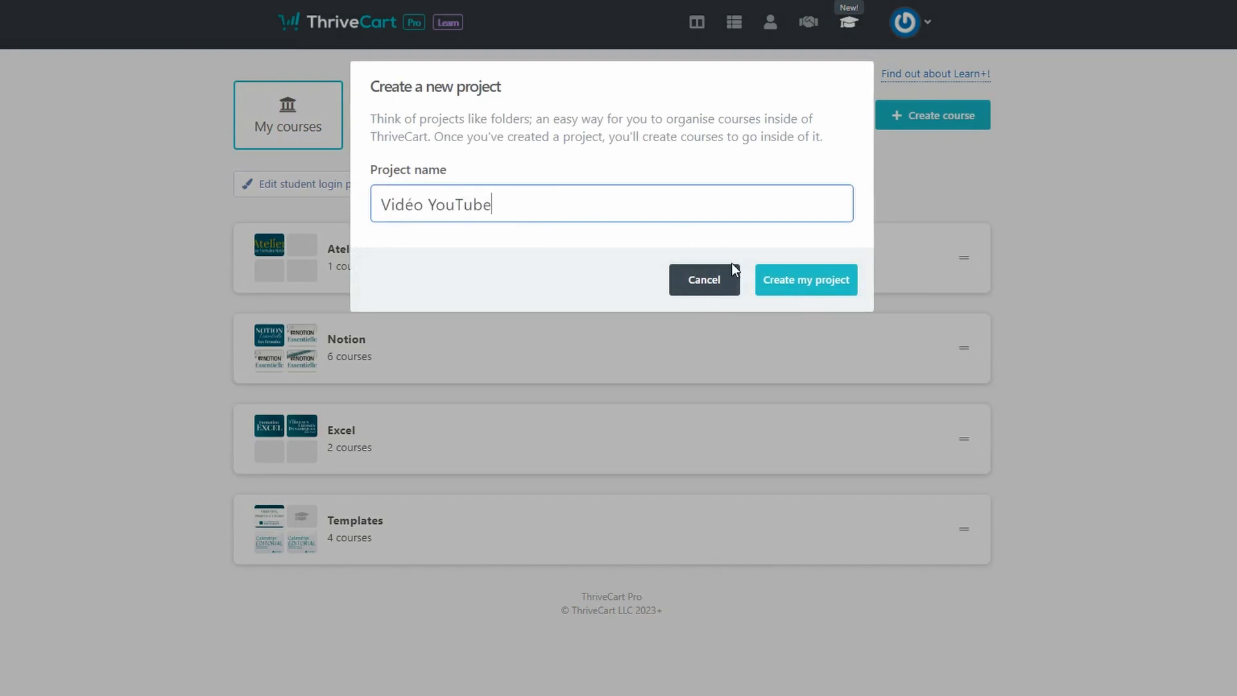
key("Return")
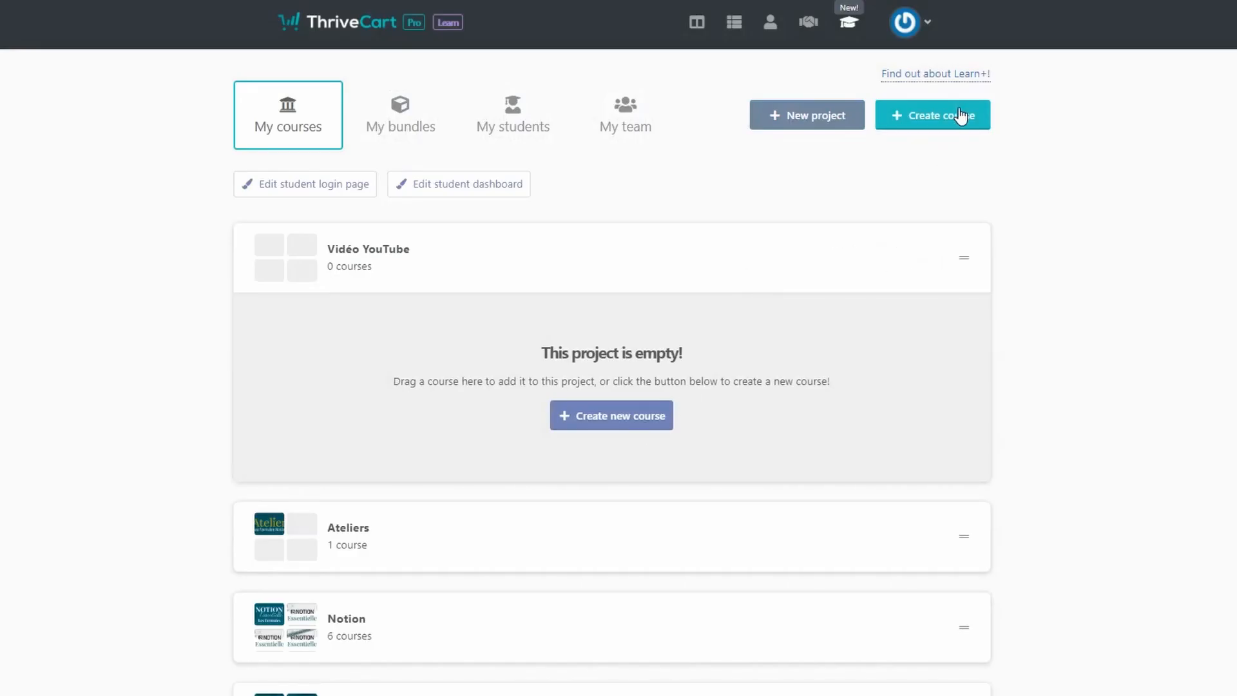
- Start a new course in the empty project, naming it "Cours 1" and filling in the author's name
left_click(596, 412)
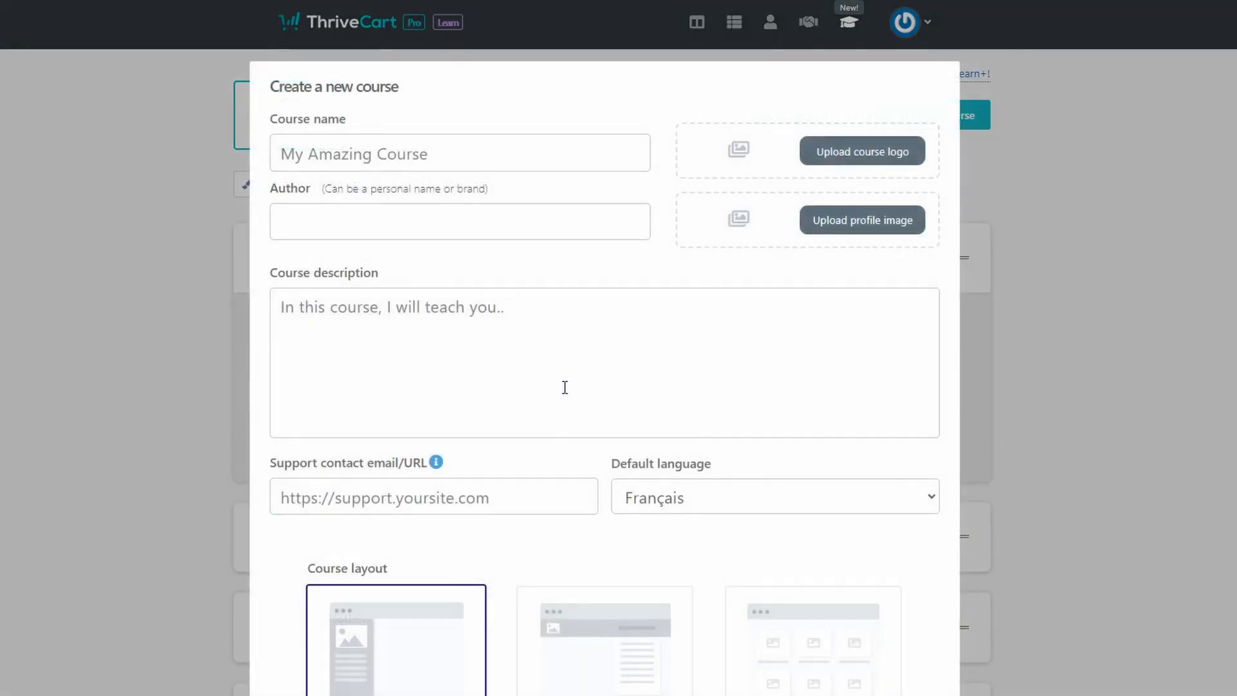
left_click(905, 145)
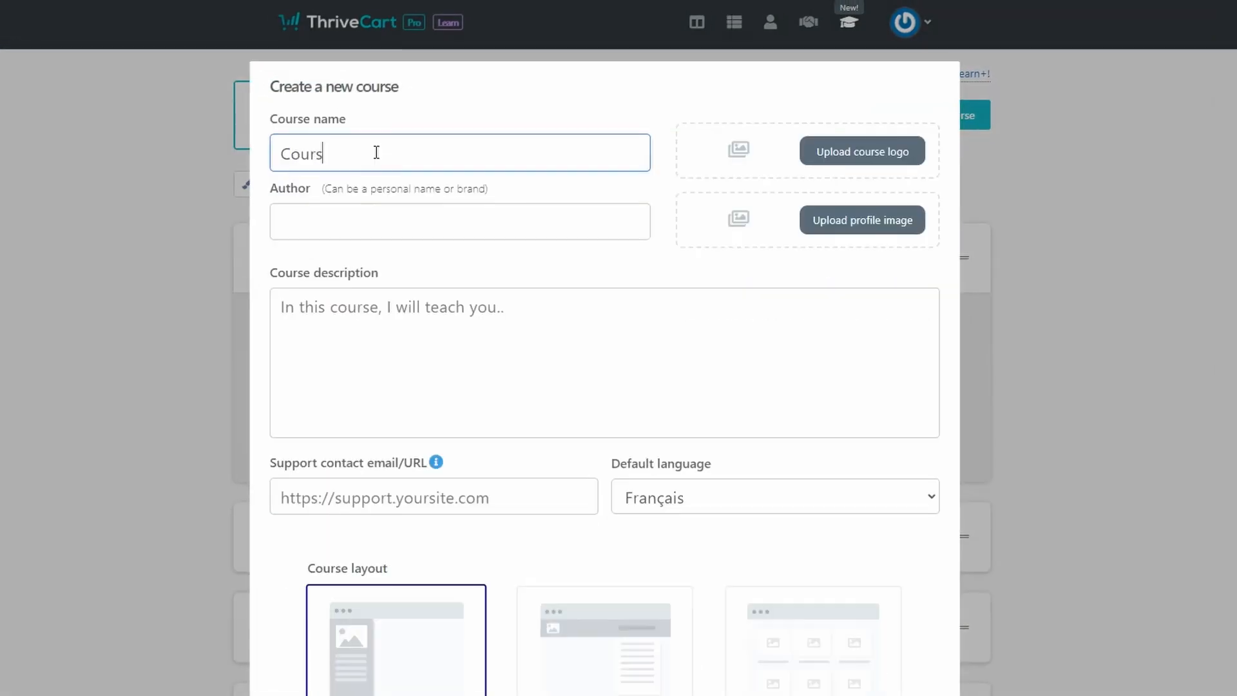
type("1")
left_click(365, 228)
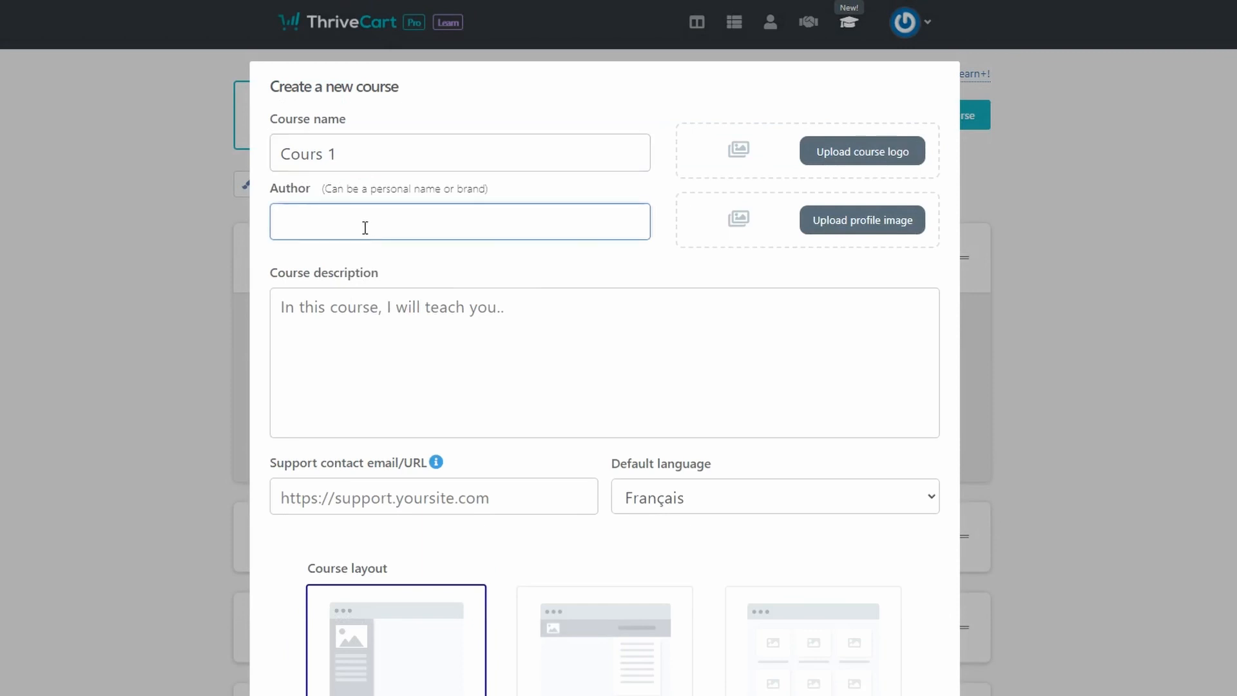
type("Améline")
key("Tab")
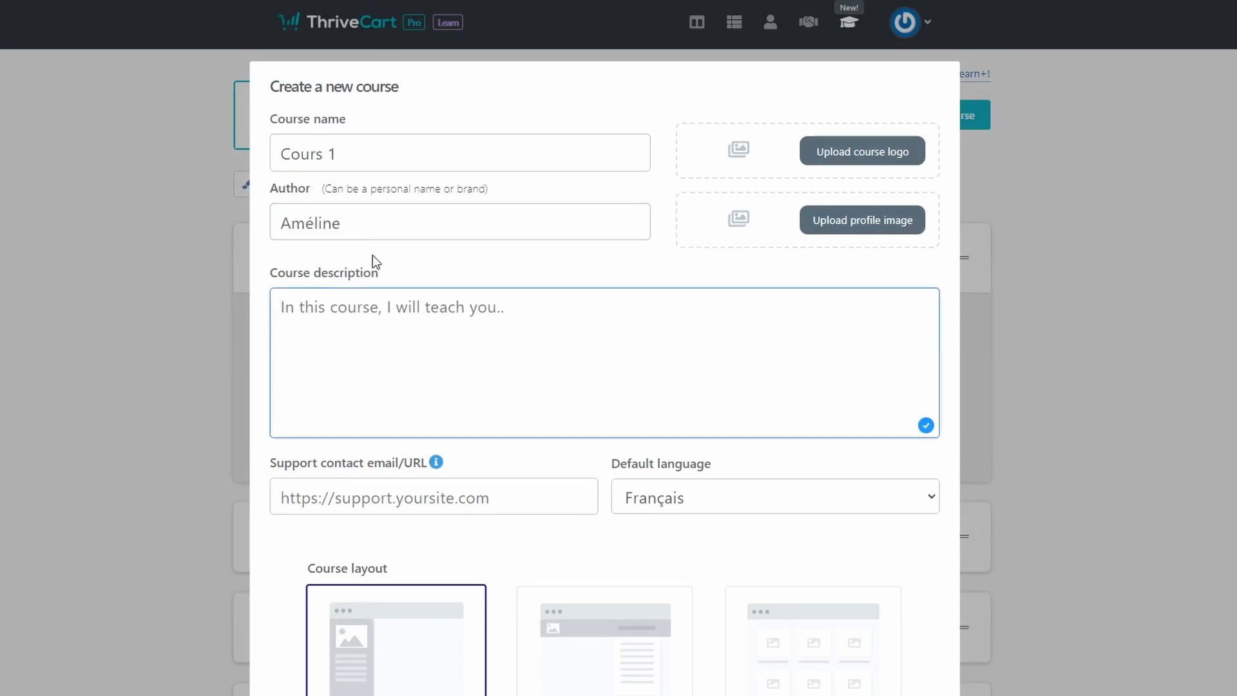
- Fill in the support contact email and create the course with the Sidebar layout
key("Tab")
type("hello")
scroll(841, 516, "down", 3)
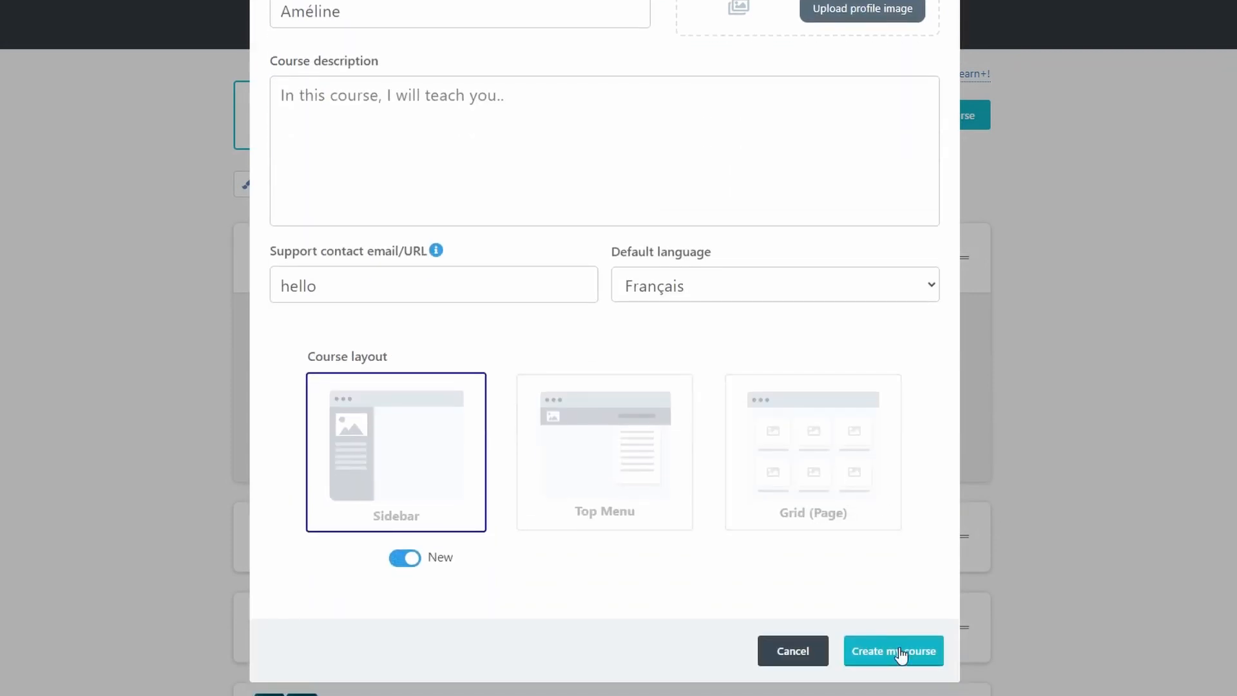
left_click(359, 284)
left_click(476, 328)
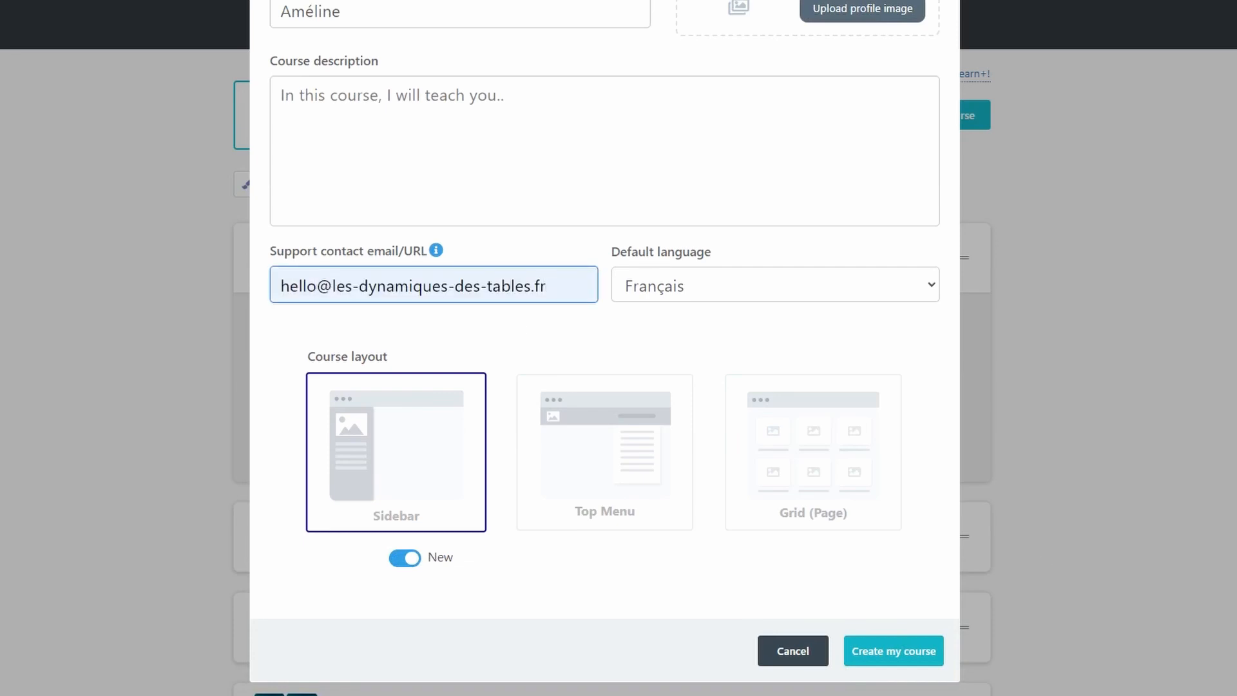
left_click(934, 647)
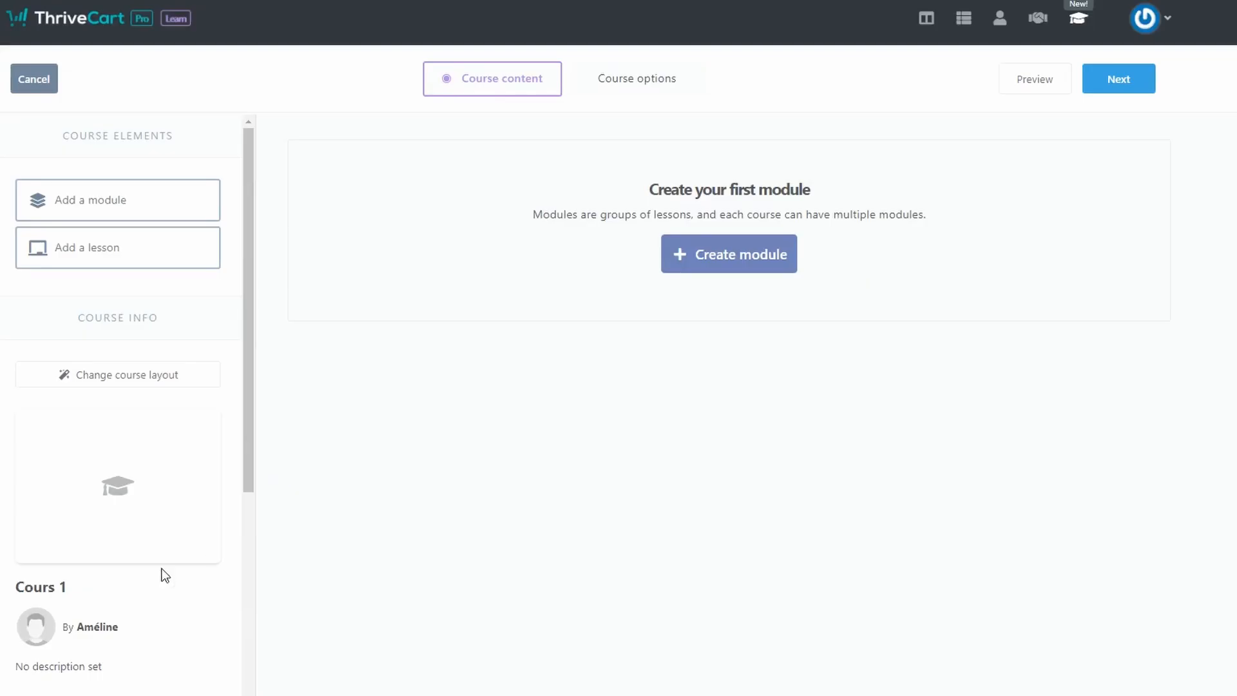
scroll(168, 586, "down", 3)
scroll(167, 586, "down", 2)
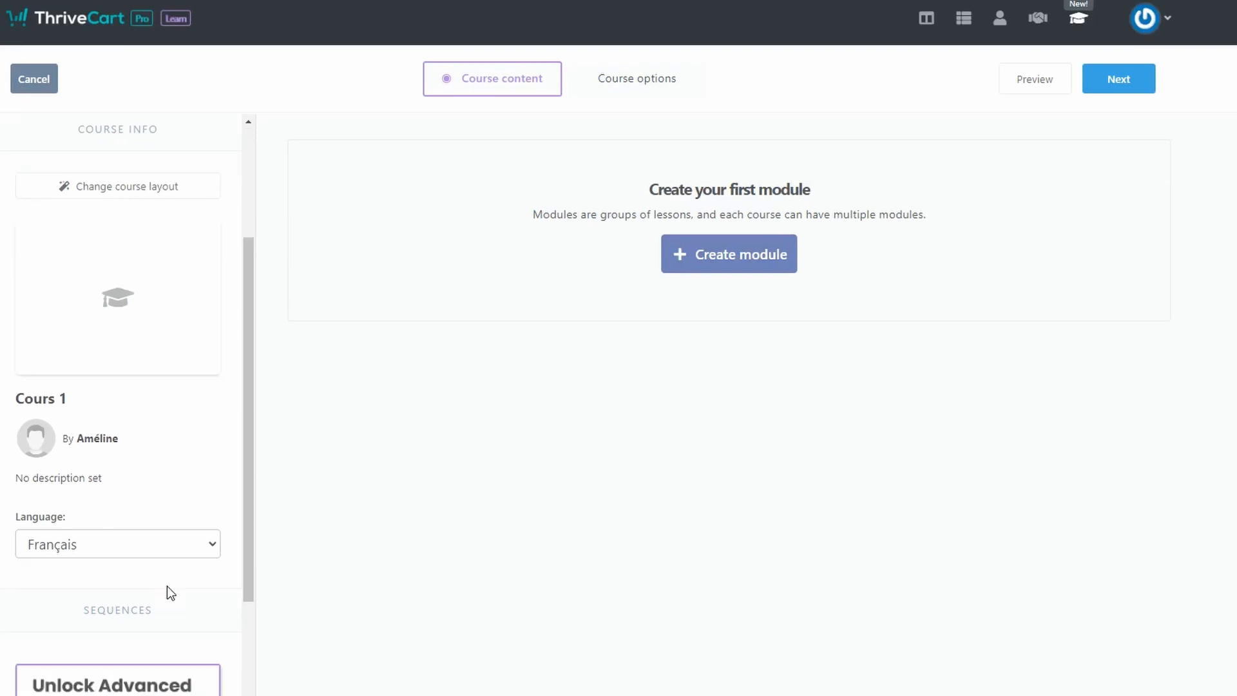
scroll(108, 427, "up", 2)
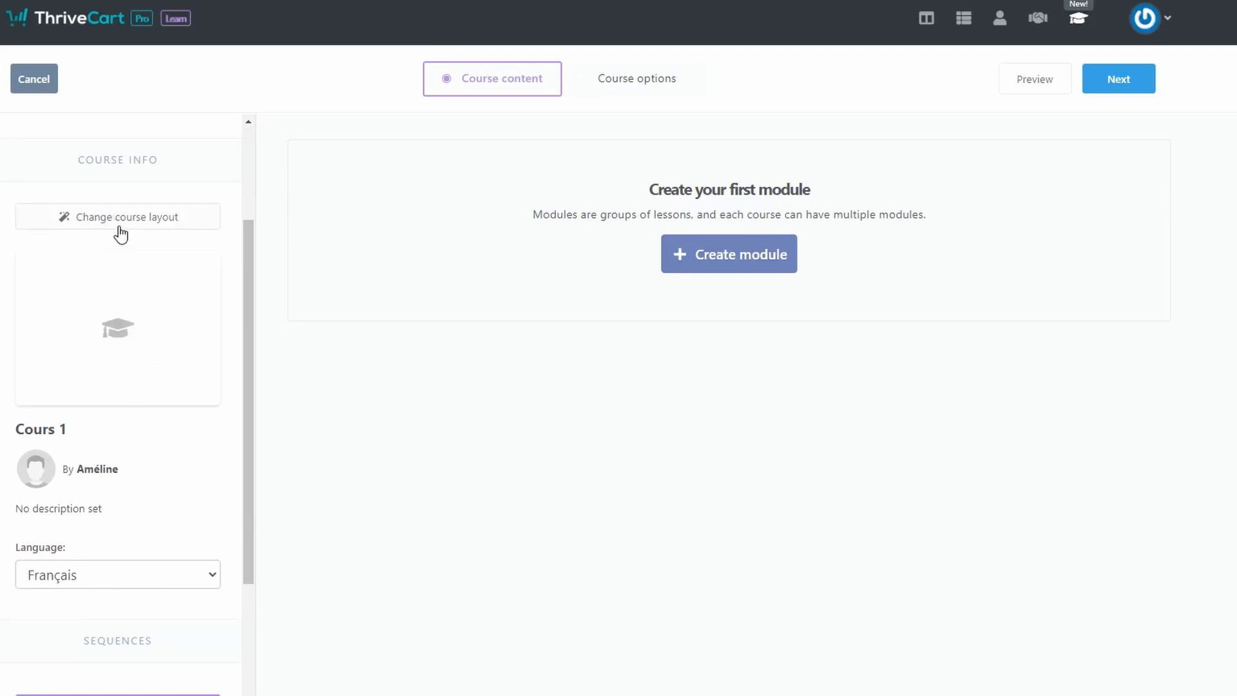
scroll(118, 232, "up", 4)
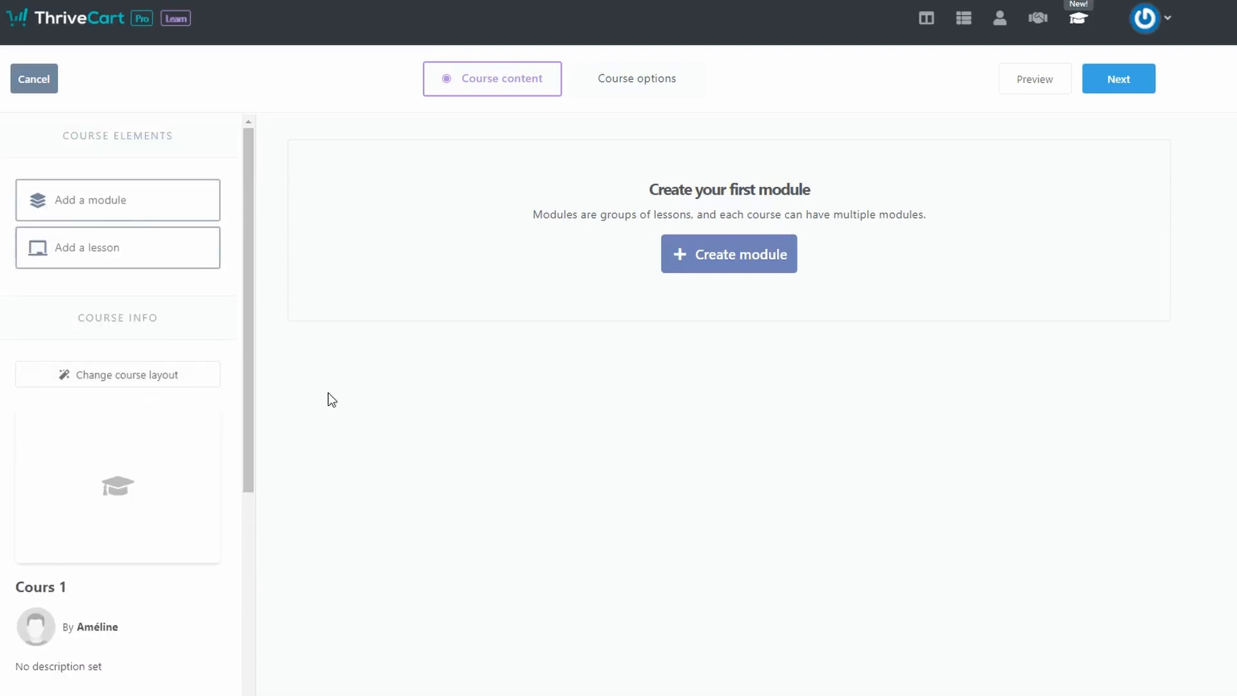
- Create a module named "Module 1" and a lesson named "Leçon 1 - Modèle", both available to all students
left_click(742, 258)
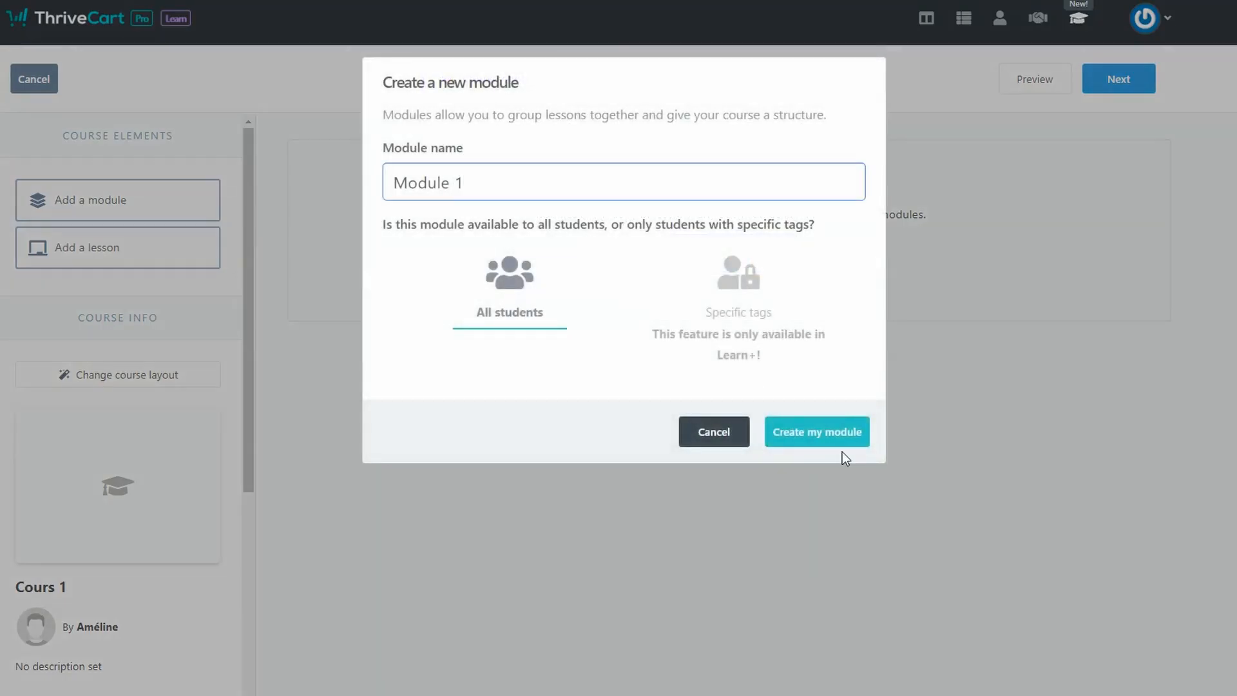
left_click(838, 443)
left_click(196, 260)
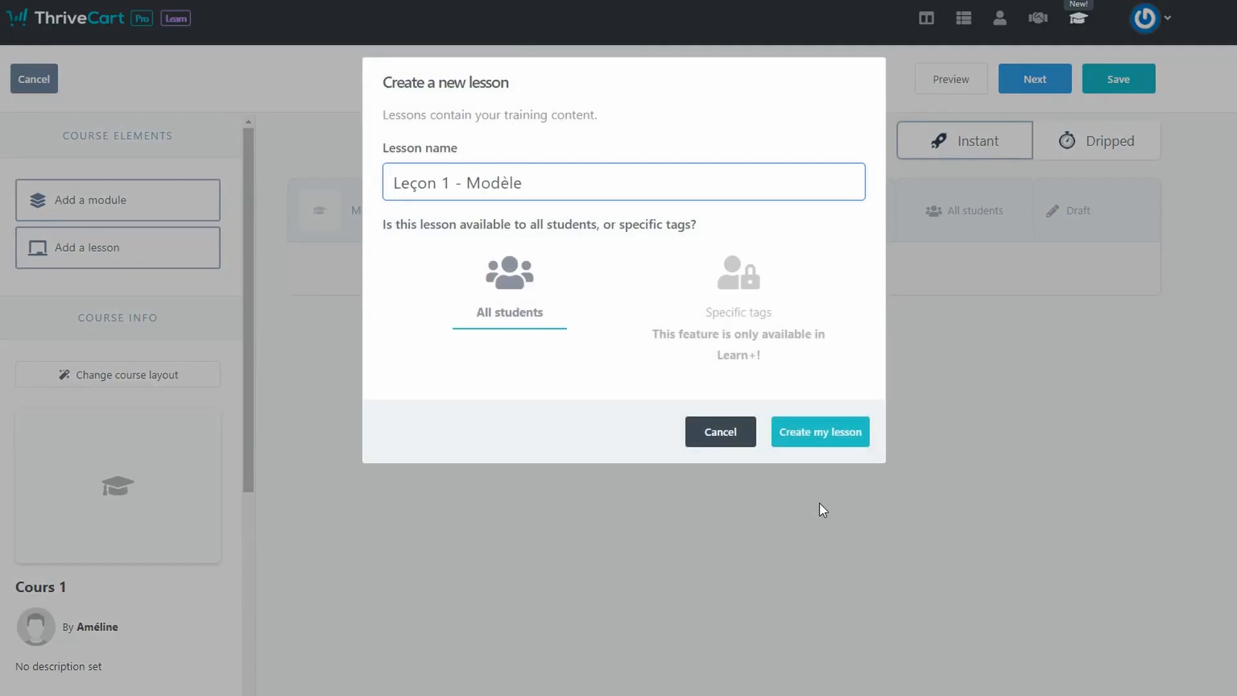
left_click(818, 437)
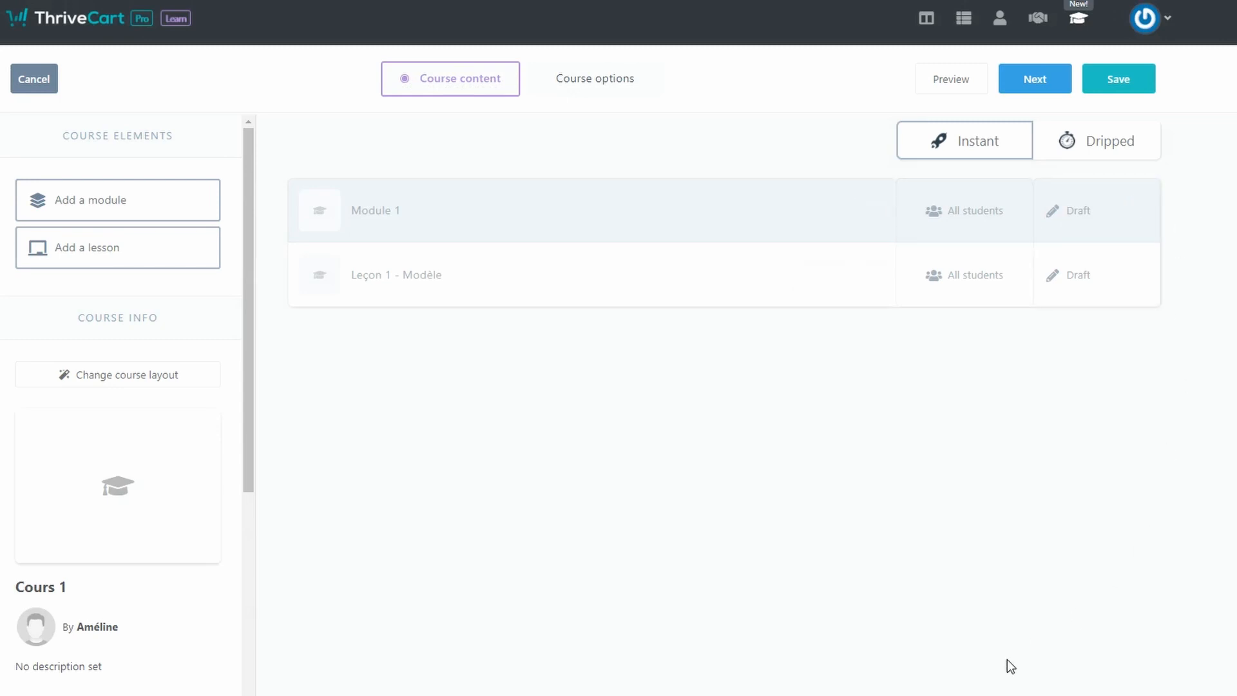
- Rename the lesson to "Leçon 1 - Modèle 001"
left_click(451, 273)
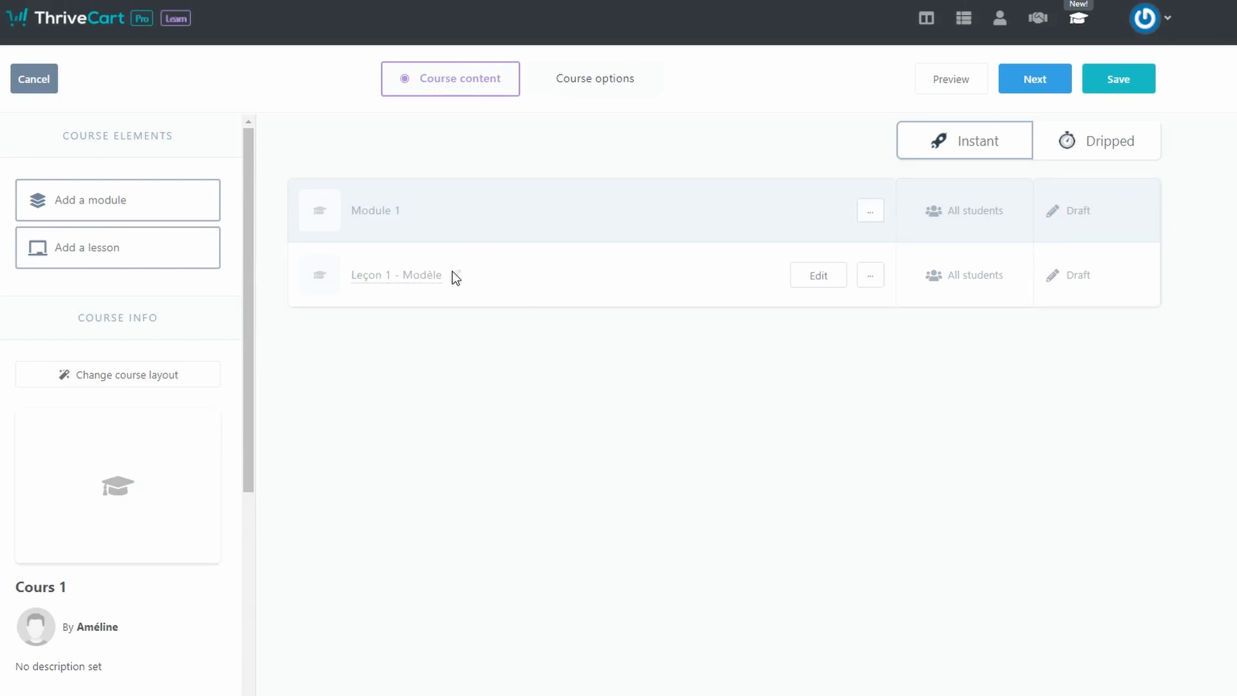
type("001")
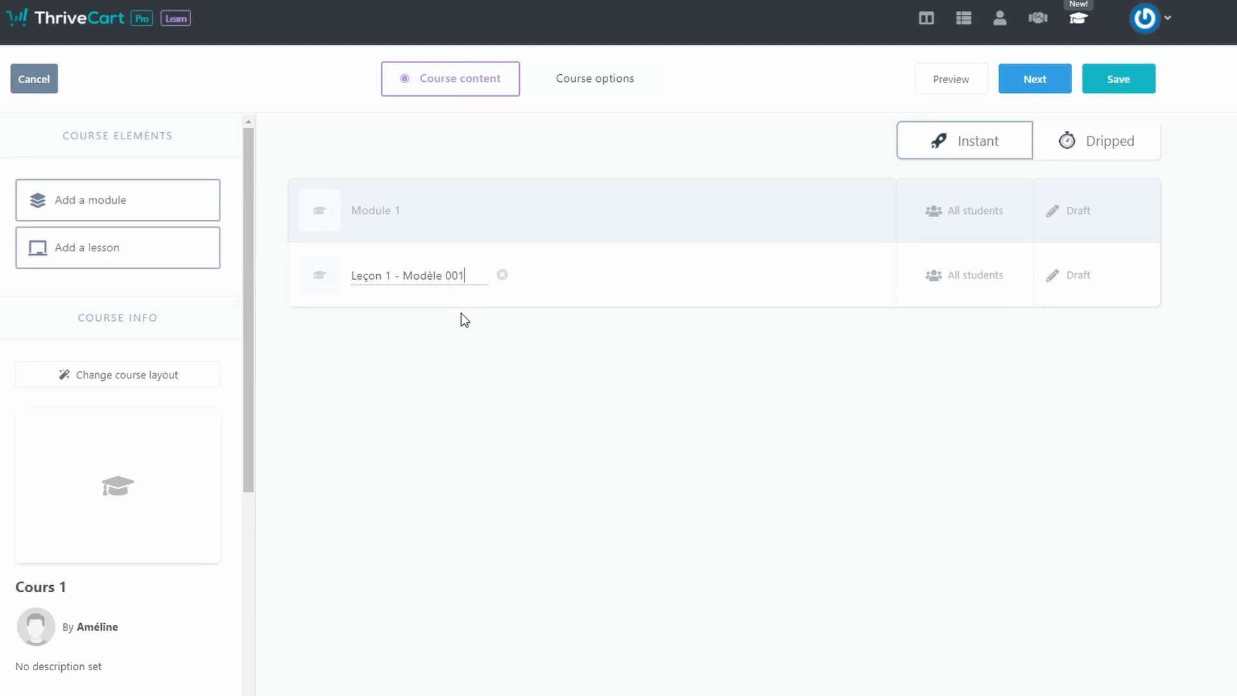
key("Return")
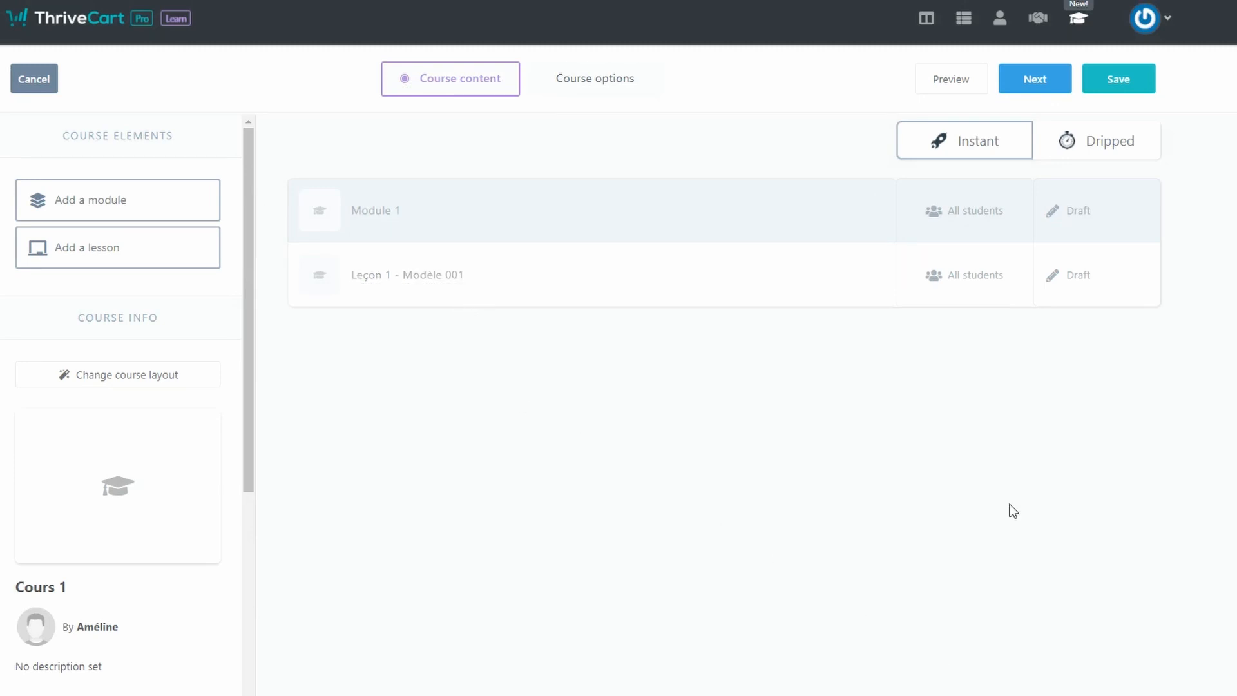
- Open the lesson "Leçon 1 - Modèle 001" for editing and review its module and lesson styling options
mouse_move(827, 282)
left_click(813, 276)
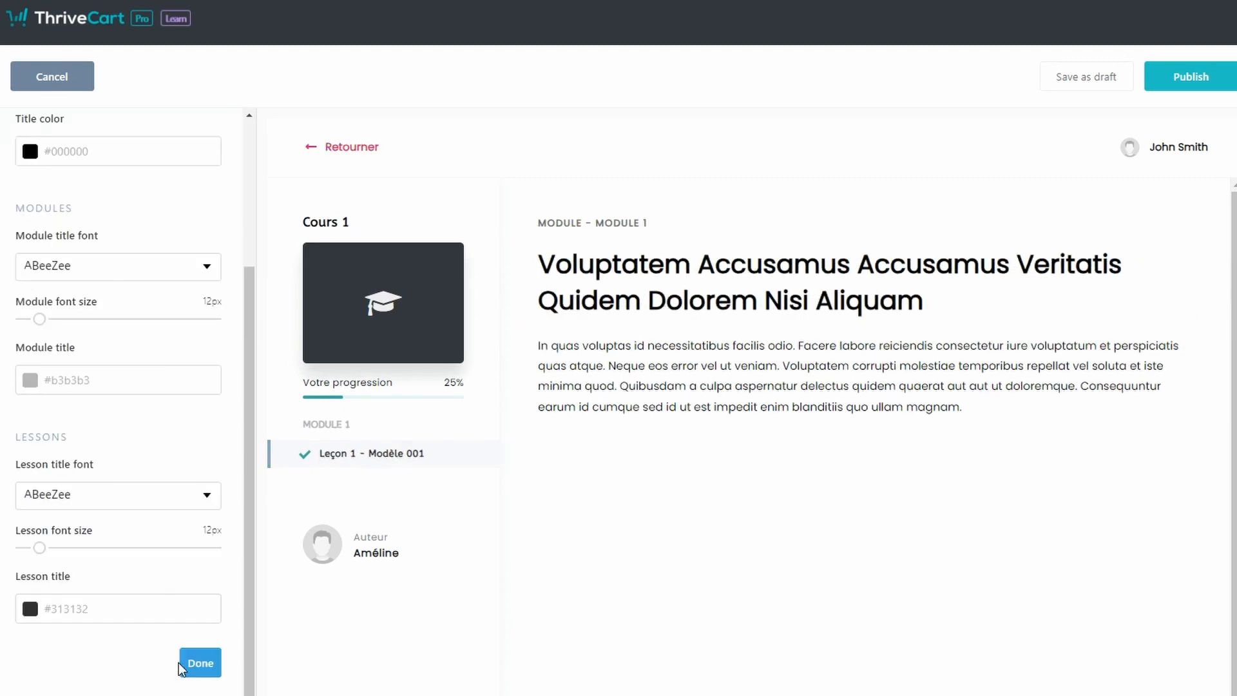
left_click(183, 664)
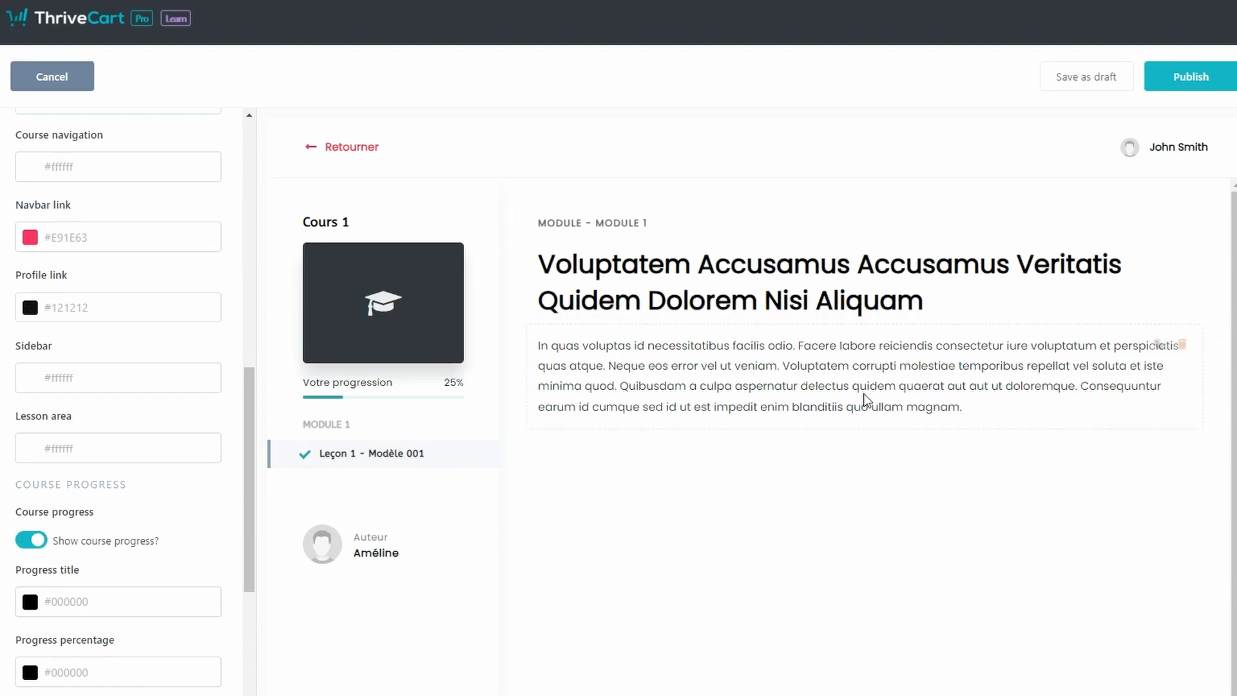
- Replace the lesson's placeholder texts with "MODULE - TITRE DU MODULE", "Titre de la leçon" and "Ma description ..."
left_click(859, 315)
left_click_drag(599, 218, 767, 215)
type("TITRE DU MODULE")
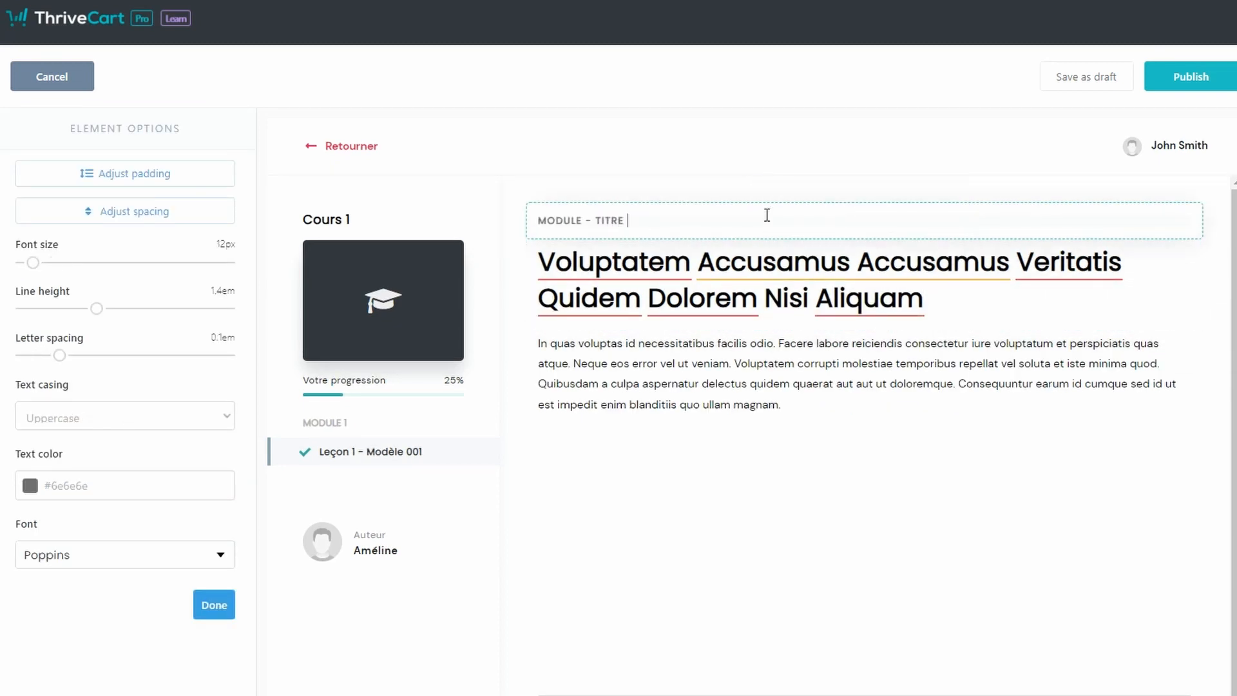
triple_click(778, 247)
type("Titre de la leçon")
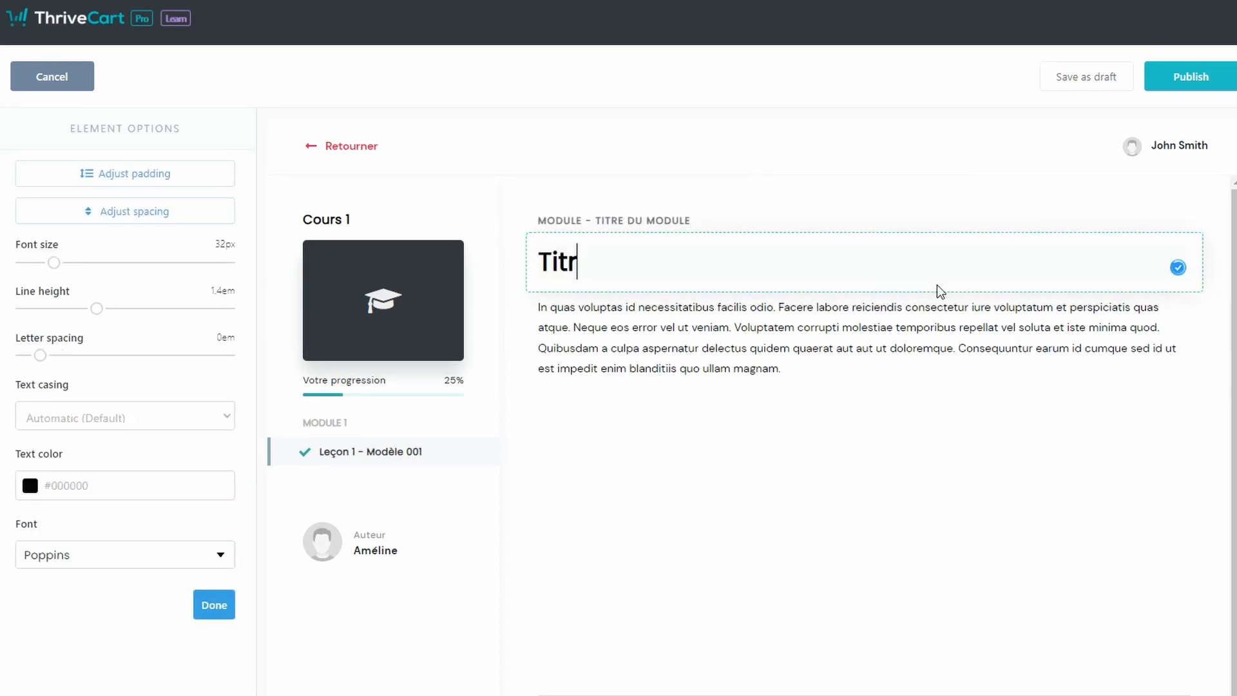
type("...")
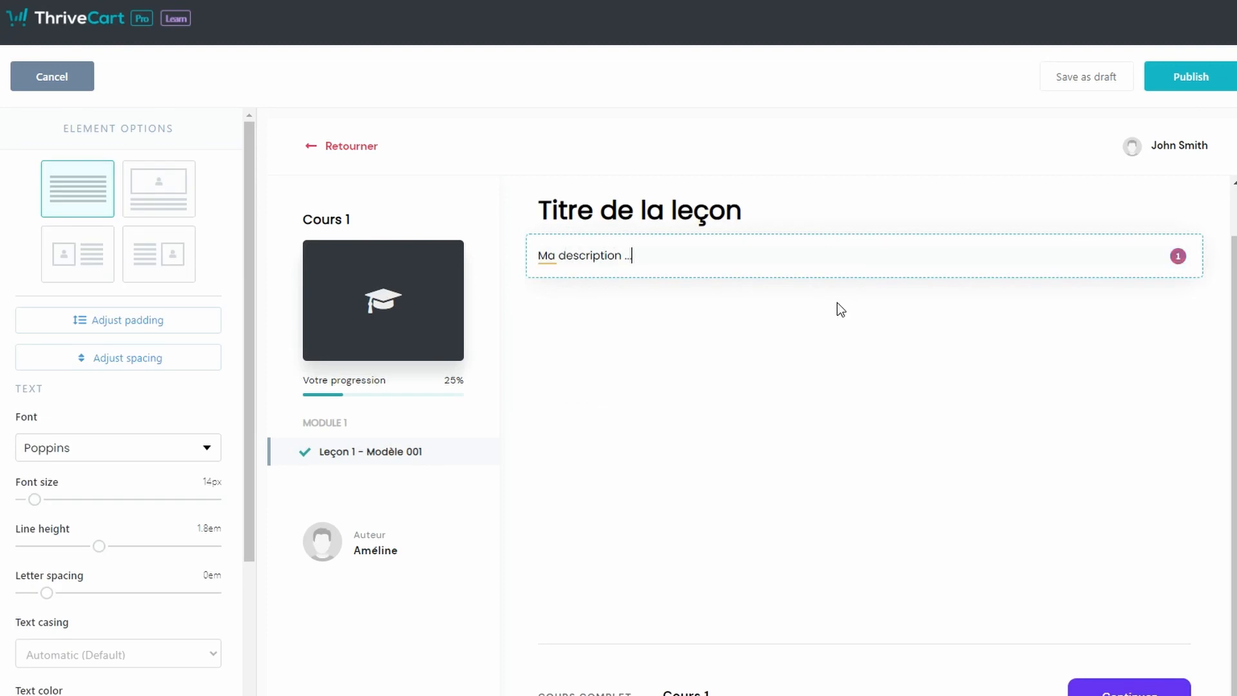
- Add a video block of size 78 between the lesson title and description, and a download block below the description
left_click(836, 419)
left_click_drag(215, 381, 668, 231)
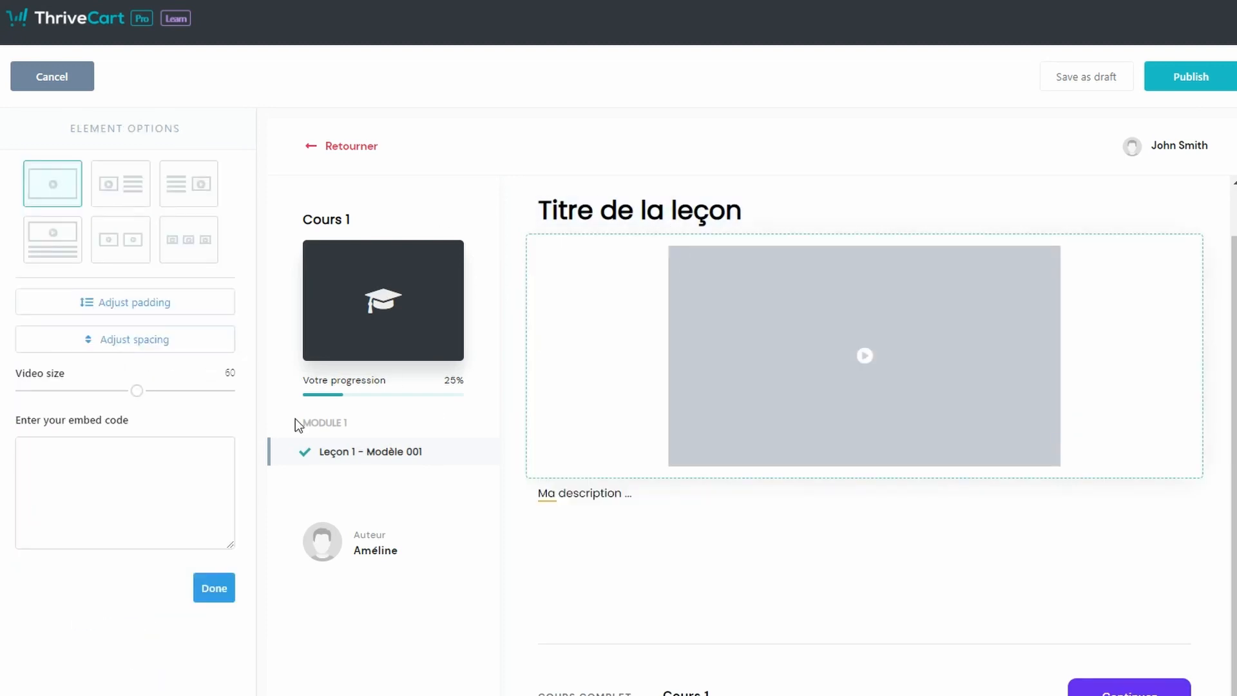
left_click_drag(136, 391, 179, 395)
left_click(214, 588)
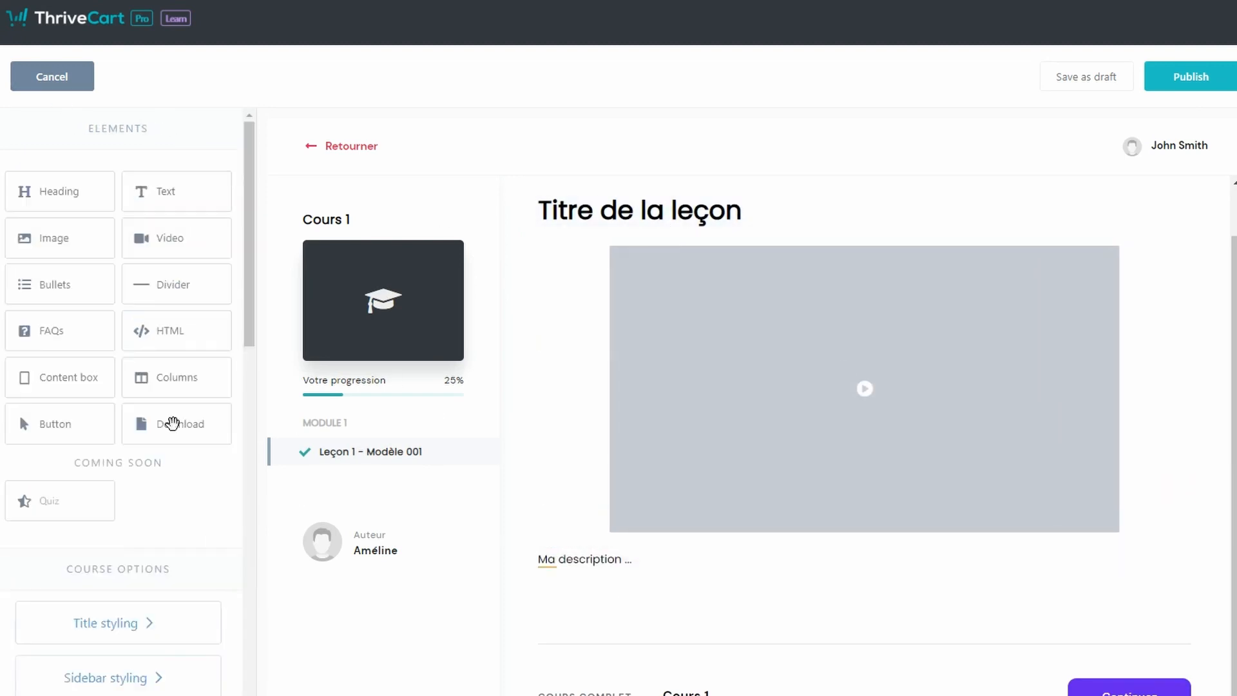
scroll(1019, 532, "down", 1)
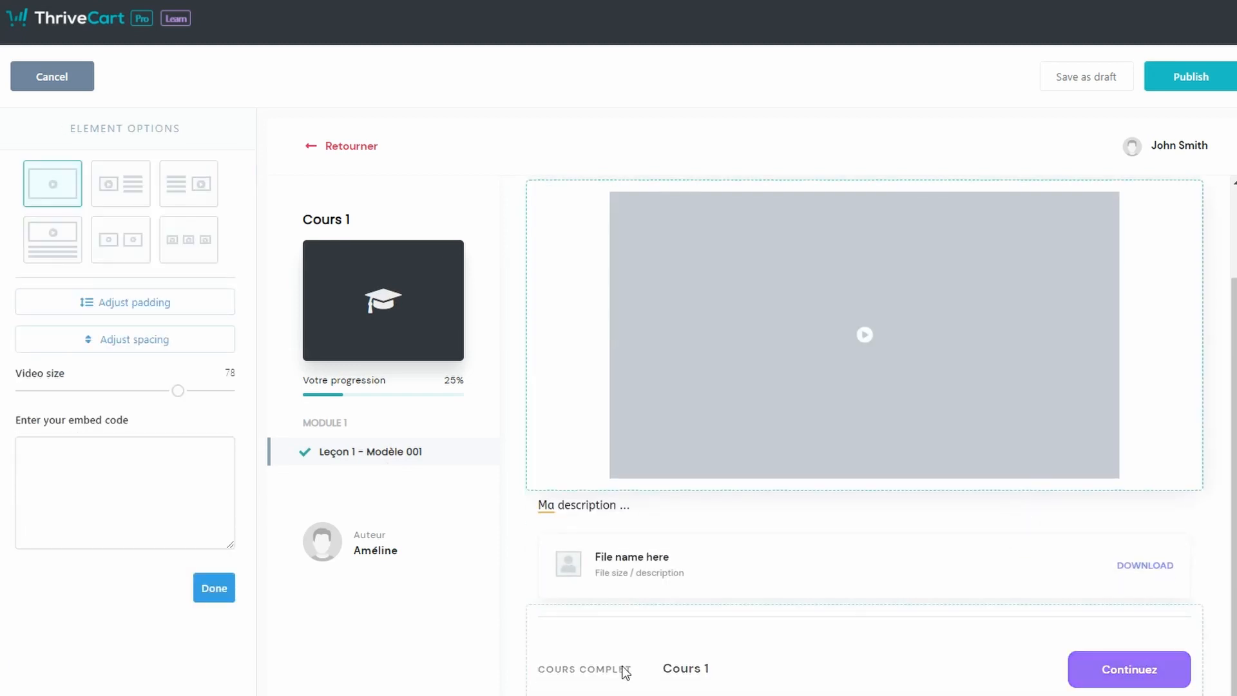
- Change the colour of the lesson's "Continuez" button to pink #E06592
left_click(1089, 677)
left_click(1089, 677)
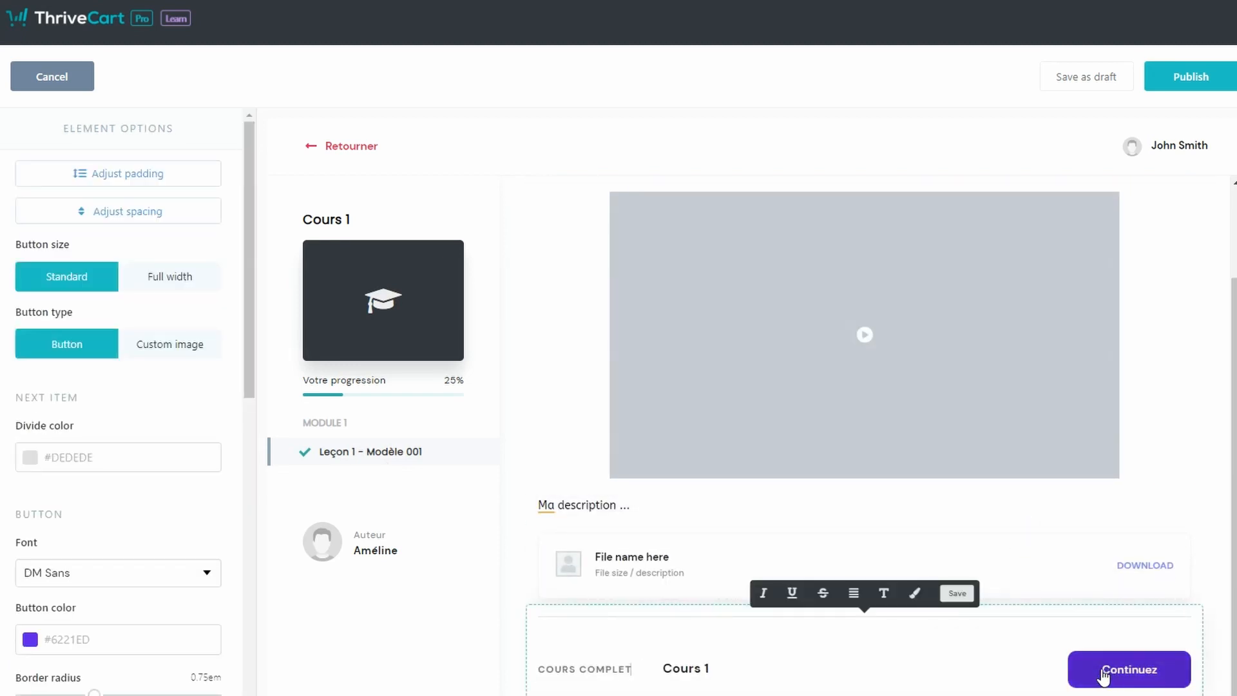
left_click(90, 644)
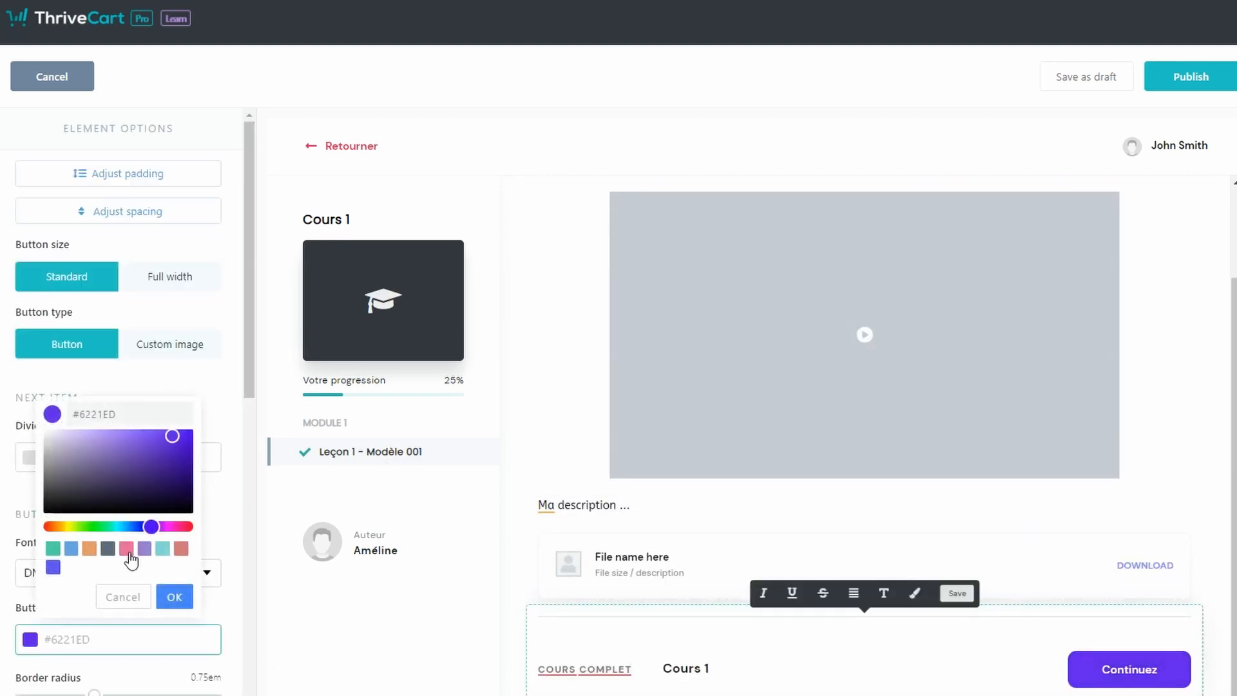
left_click(127, 550)
left_click(177, 597)
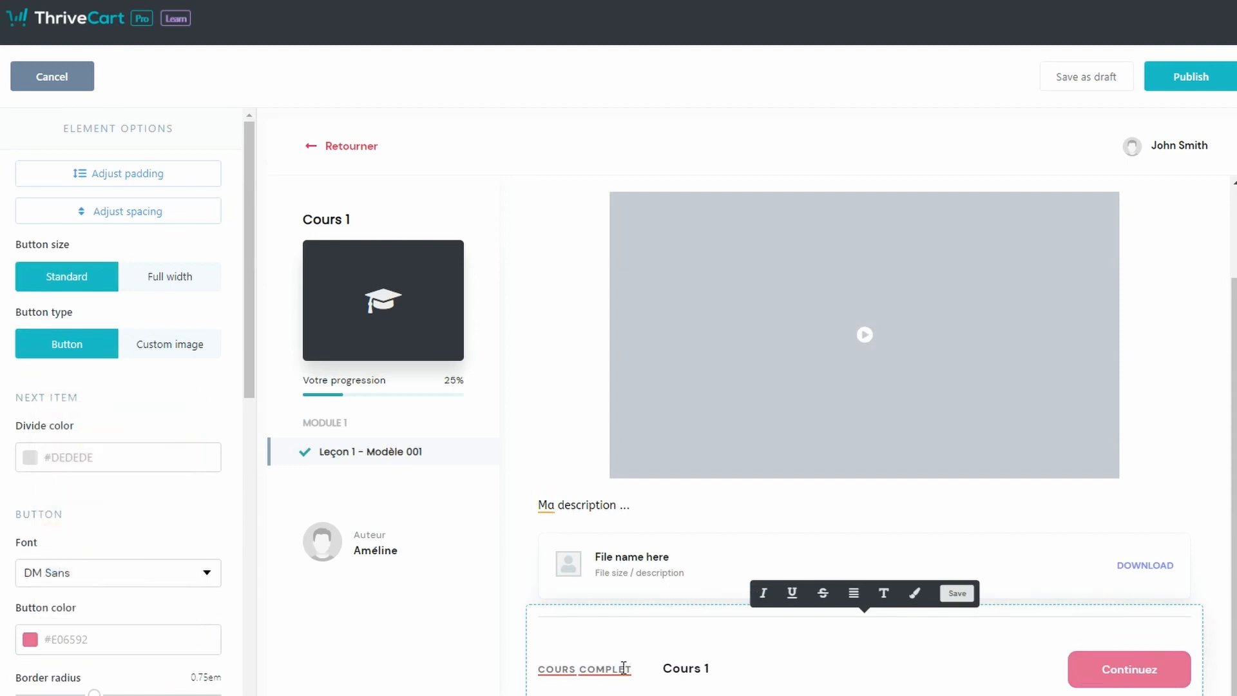
- Replace the "Continuez" button's text with "la suite" and save the lesson as a draft
left_click(1120, 683)
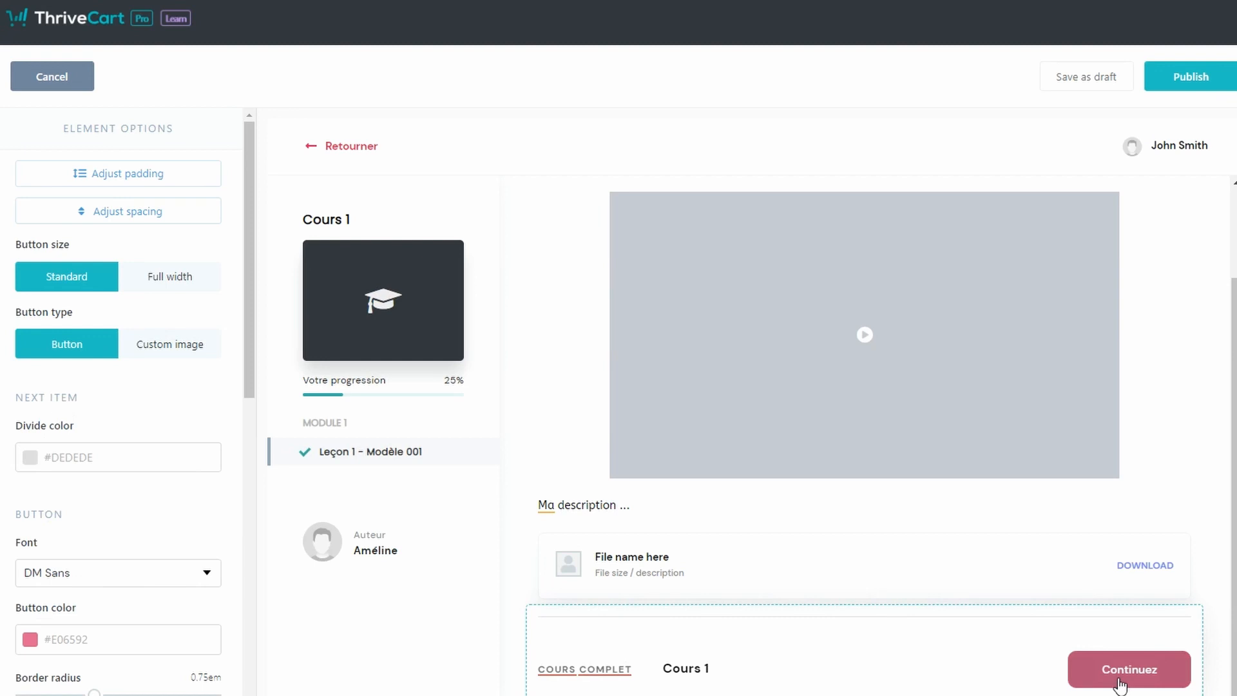
double_click(1120, 668)
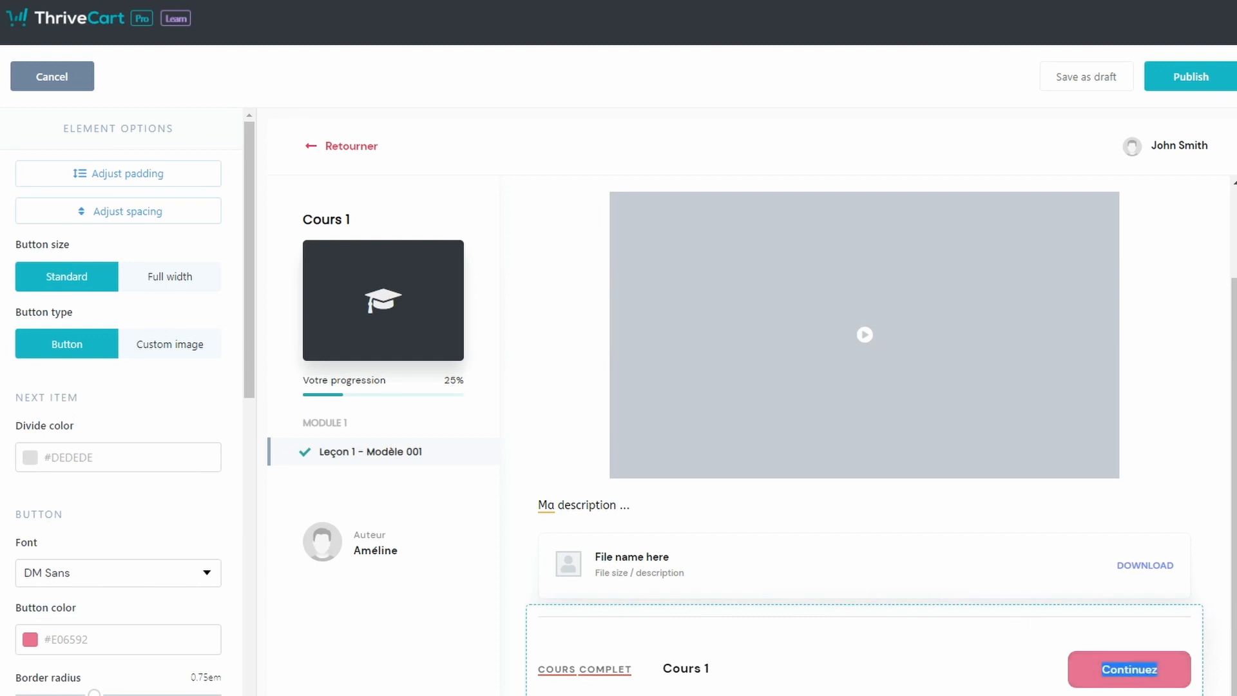
type("la suite")
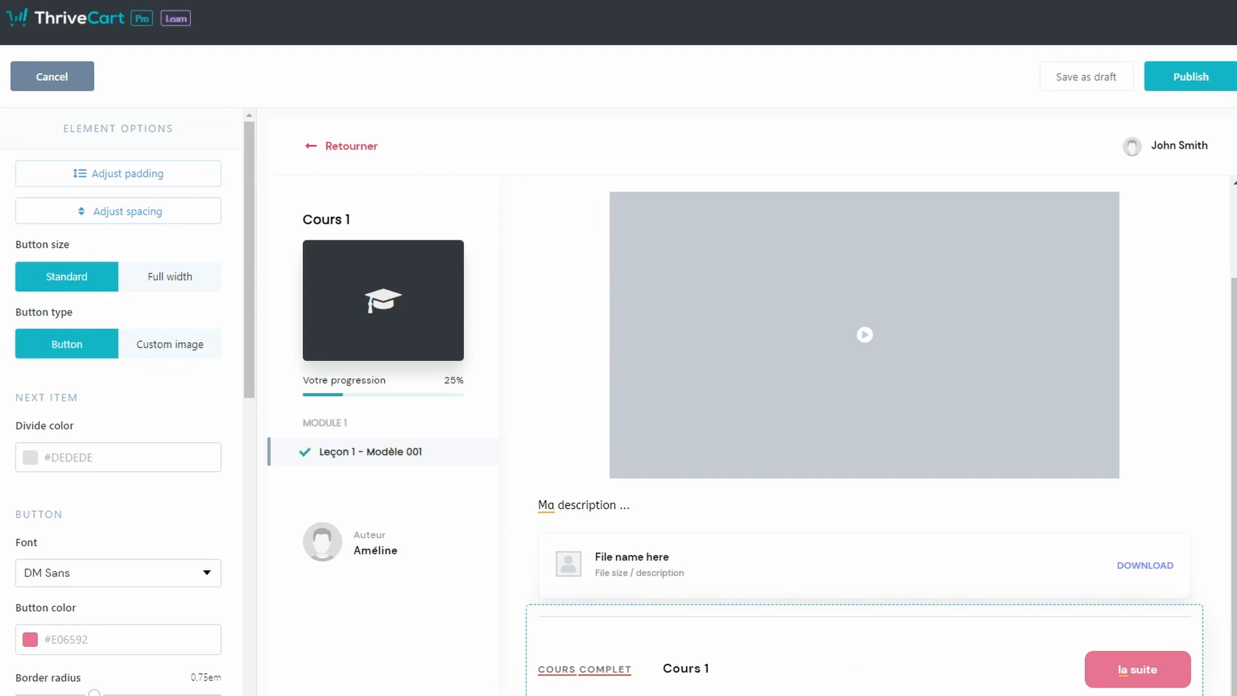
left_click(1095, 92)
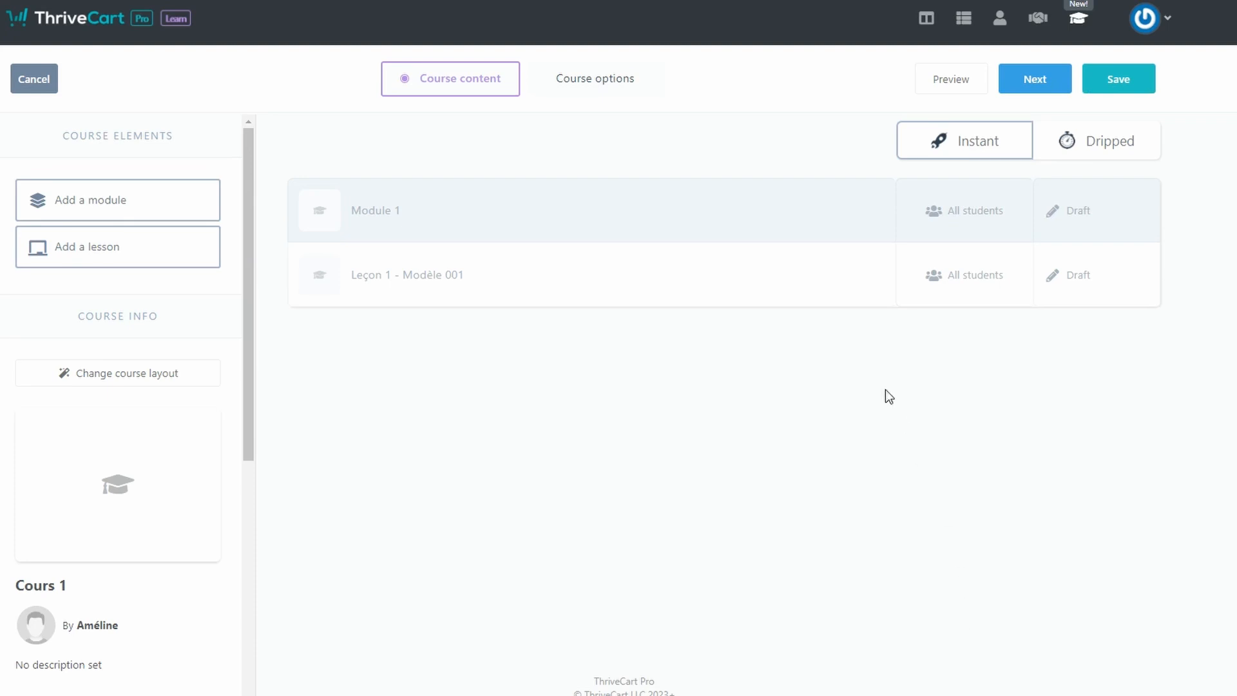
- Clone the lesson "Leçon 1 - Modèle 001" and rename the copy "Leçon 1 - Titre de la leçon"
left_click(870, 276)
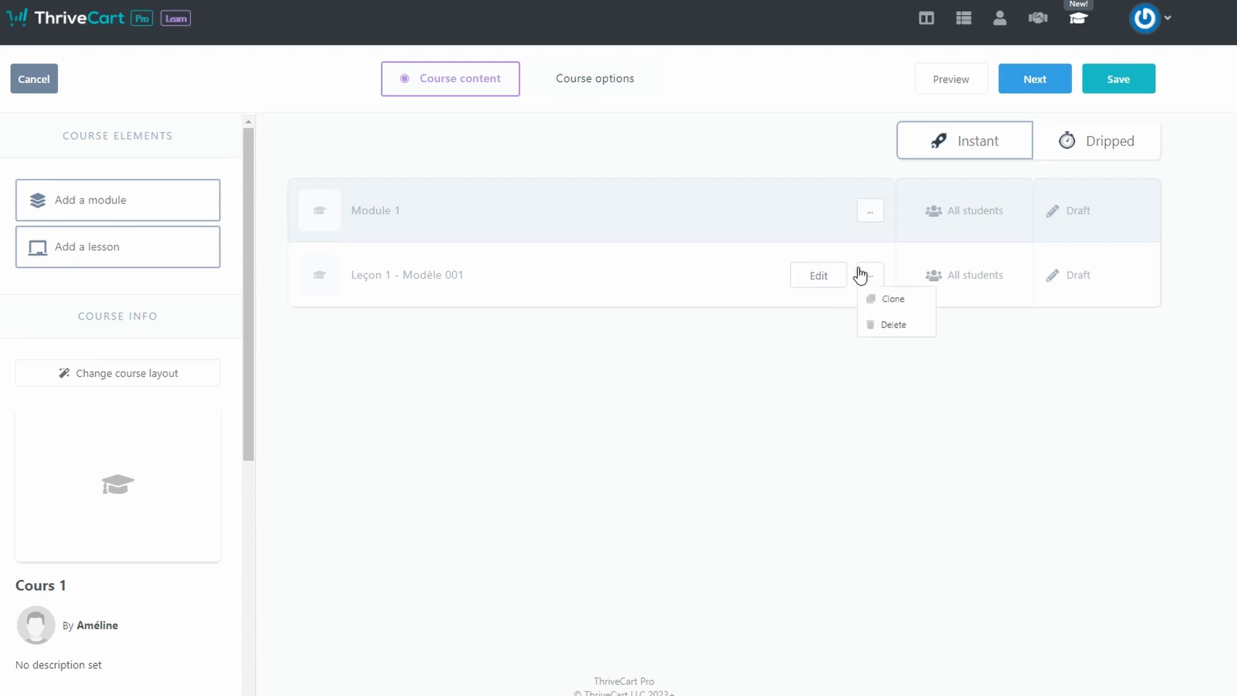
left_click(873, 300)
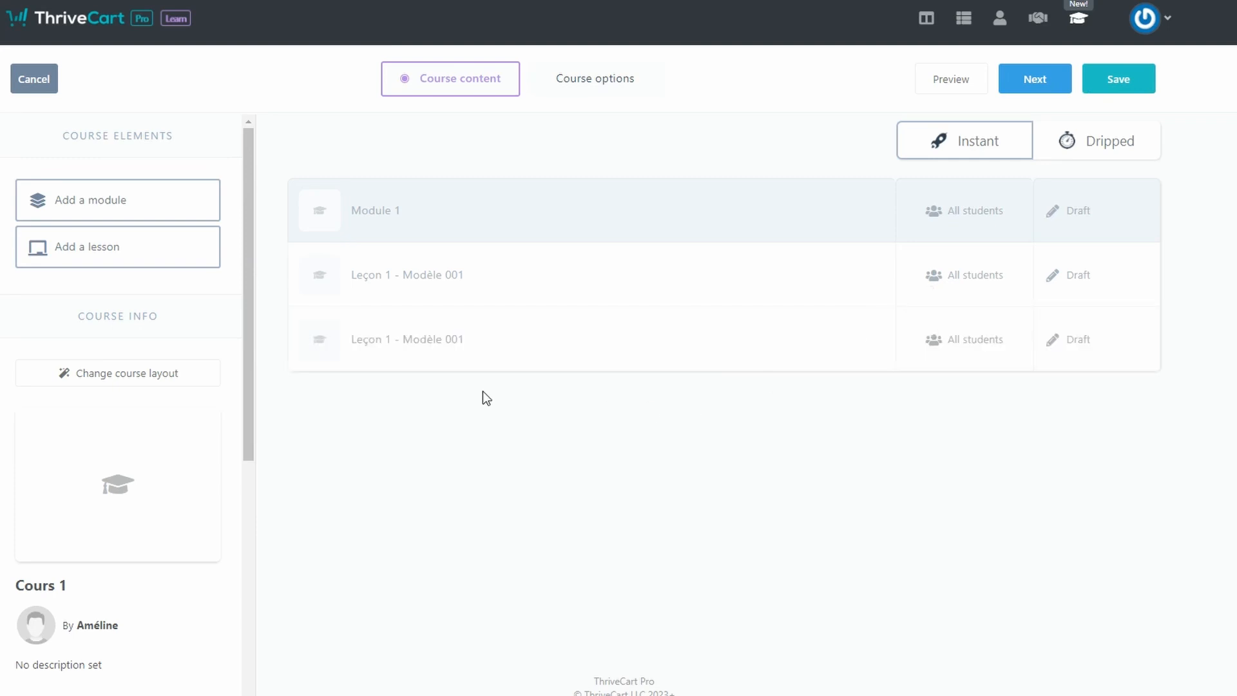
left_click(389, 341)
left_click_drag(404, 339, 464, 339)
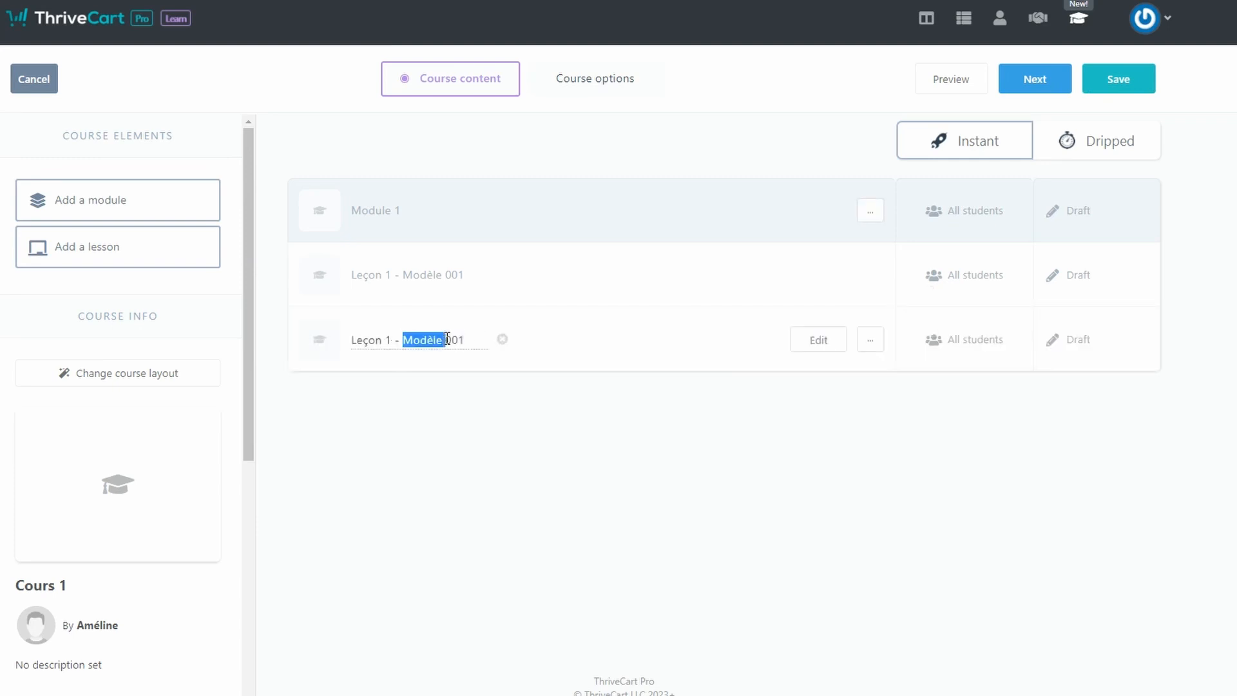
type("Titre de la leçon")
key("Return")
- Edit the lesson "Leçon 1 - Titre de la leçon" and paste the video's embed code into its video block
left_click(803, 345)
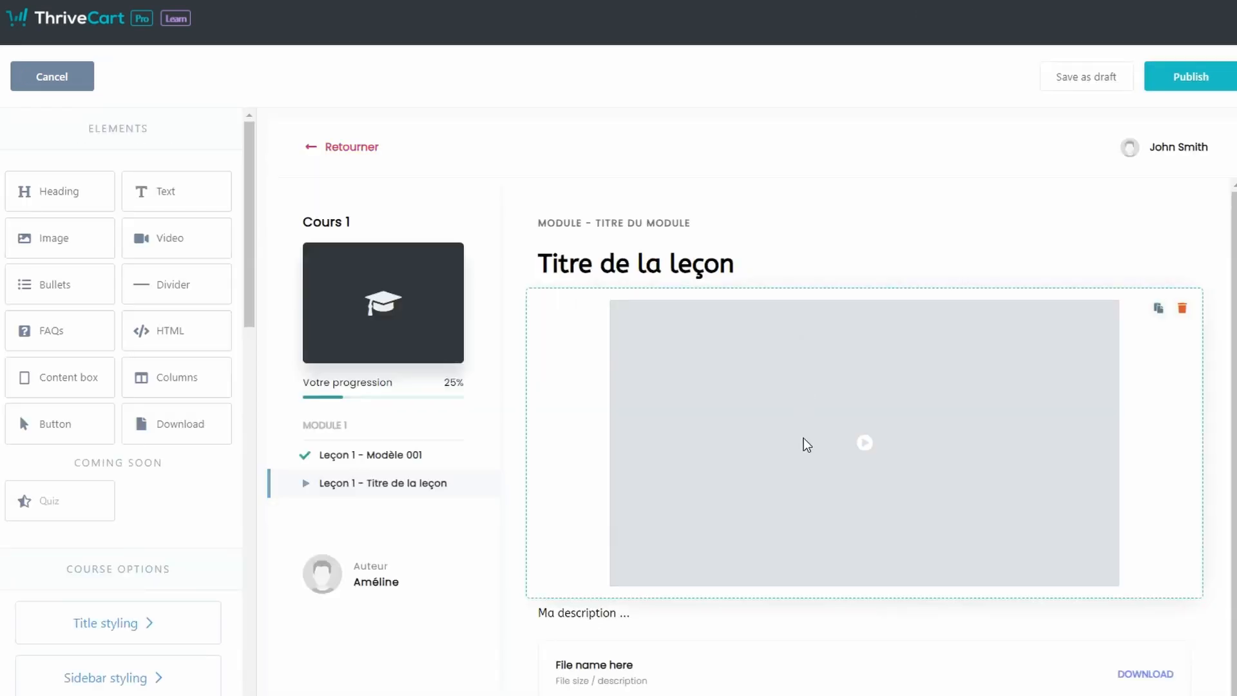
left_click(803, 438)
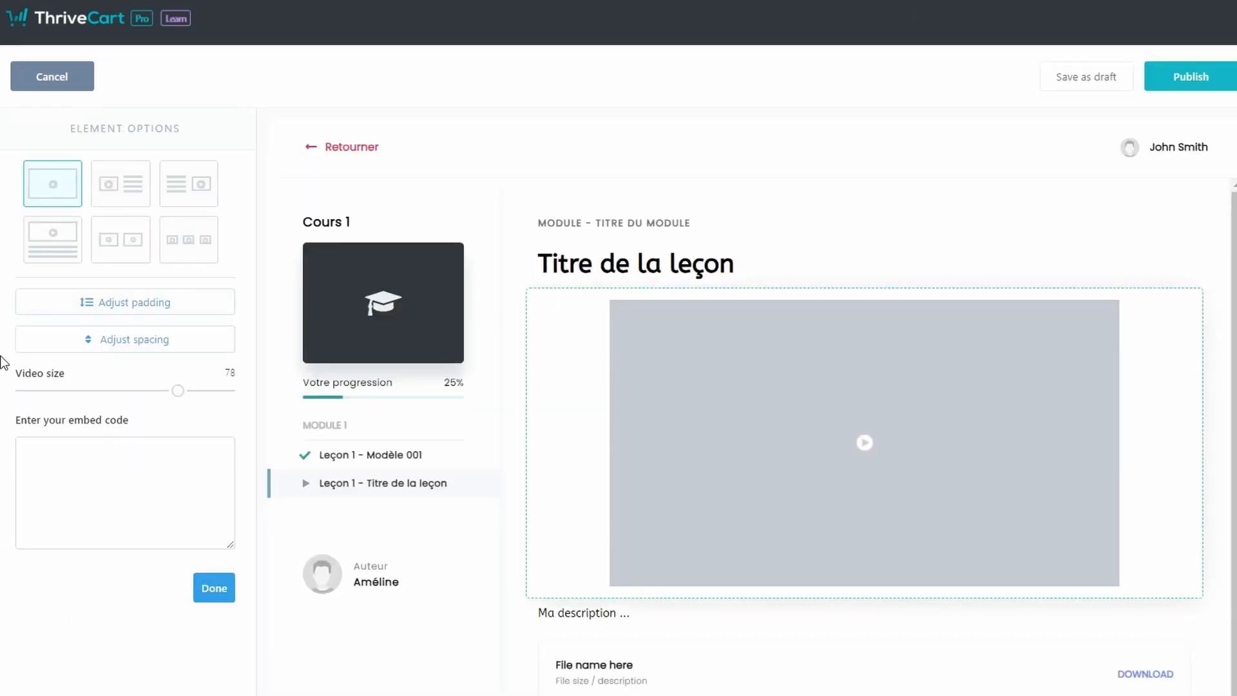
left_click(58, 446)
key("ctrl+v")
left_click(213, 588)
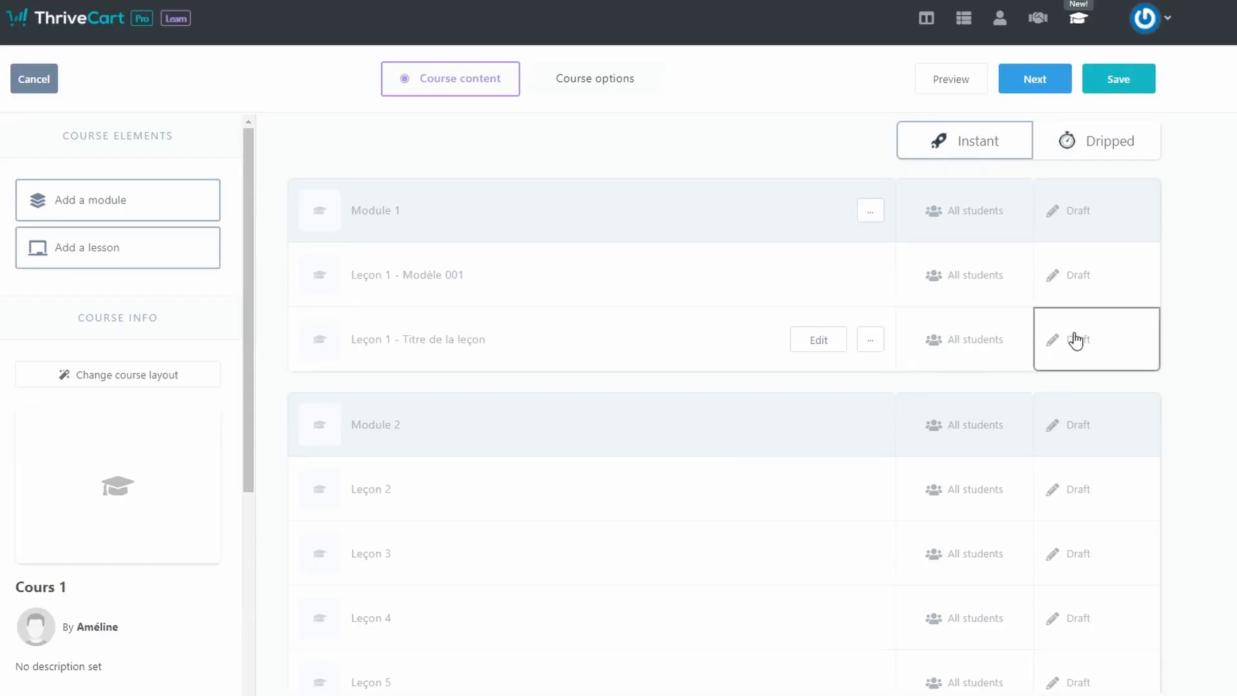
- Publish the lesson "Leçon 1 - Titre de la leçon" and Module 1 together with its lessons
left_click(1074, 338)
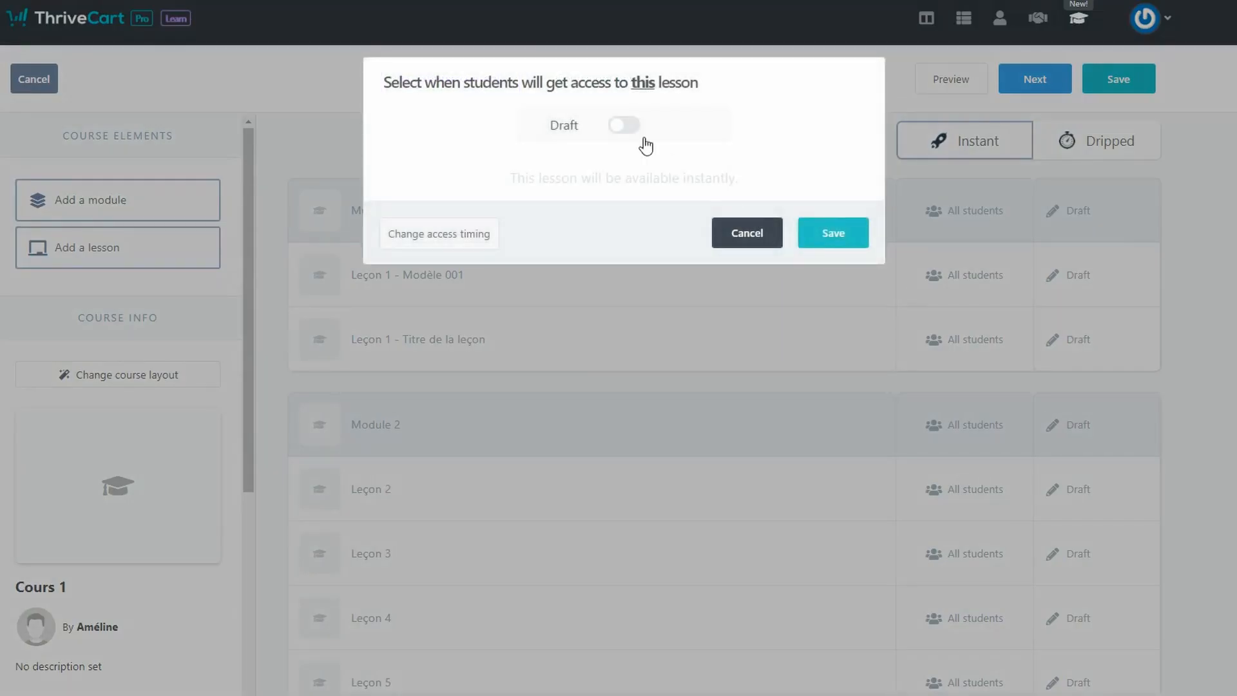
left_click(622, 126)
left_click(833, 232)
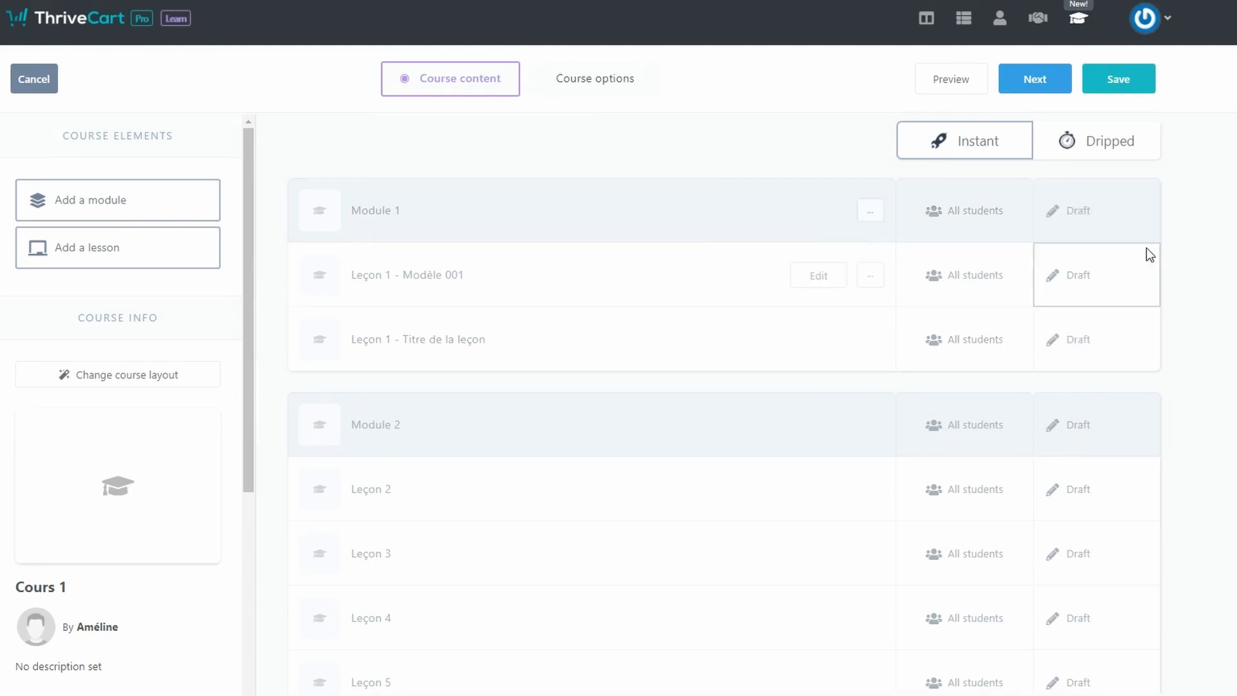
left_click(1058, 216)
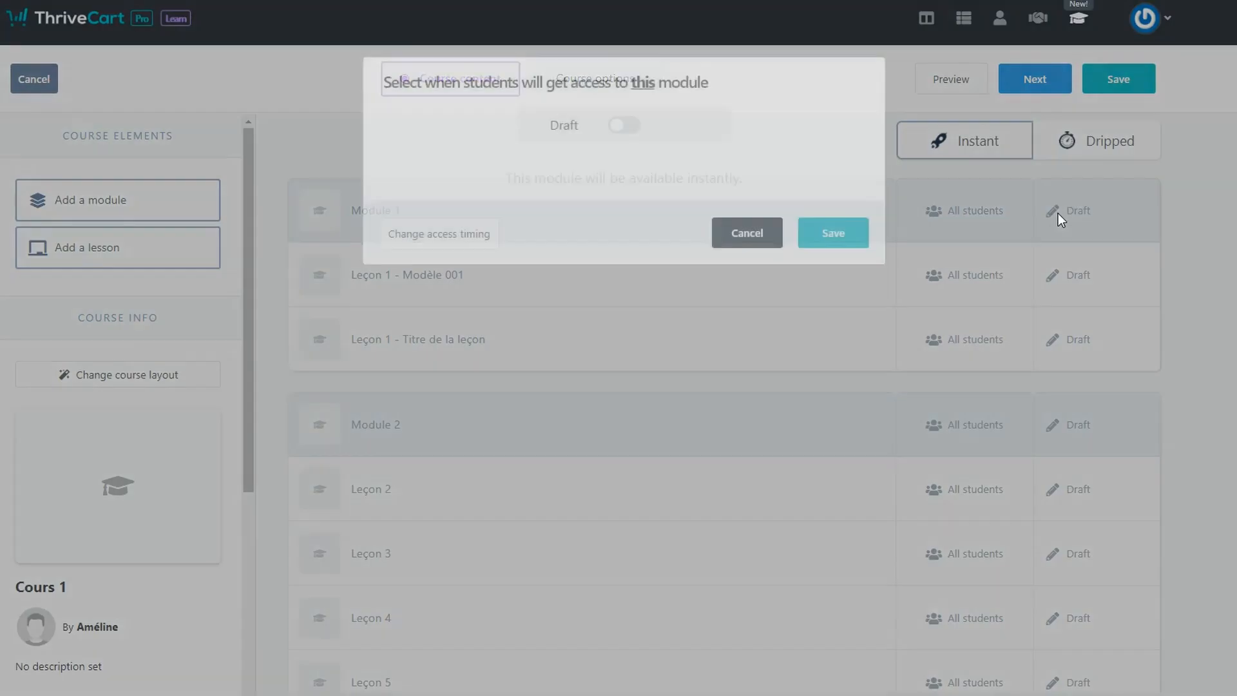
left_click(626, 126)
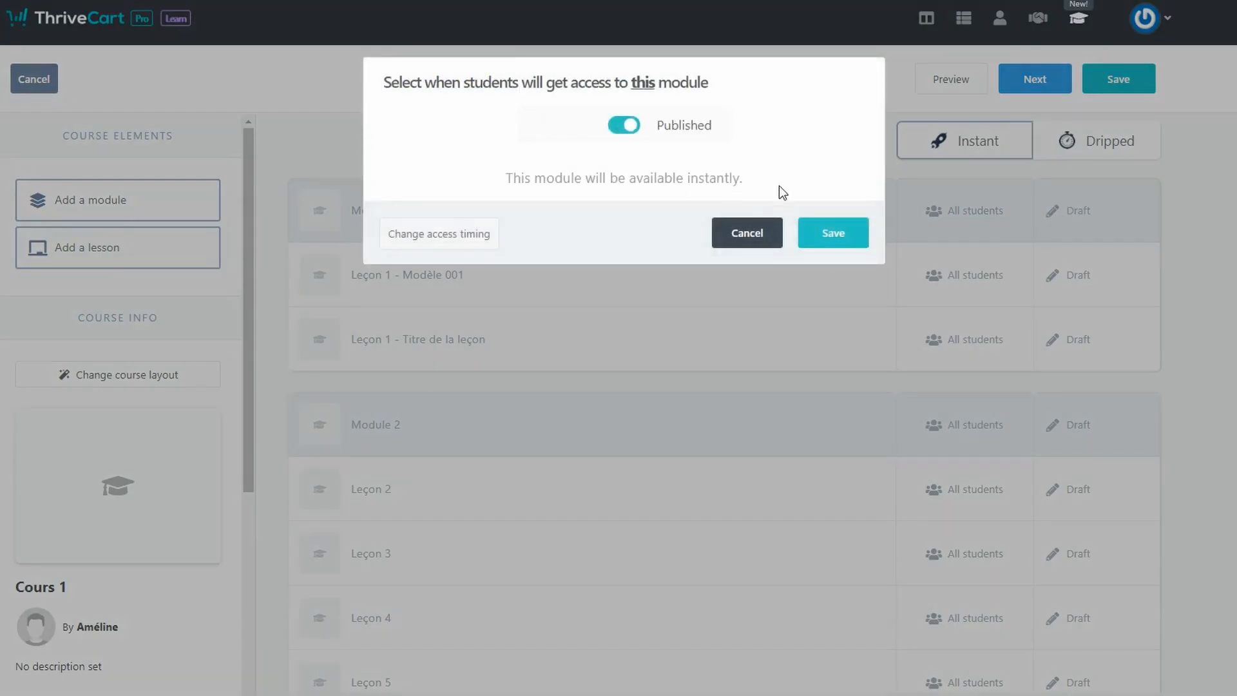
left_click(821, 243)
left_click(796, 200)
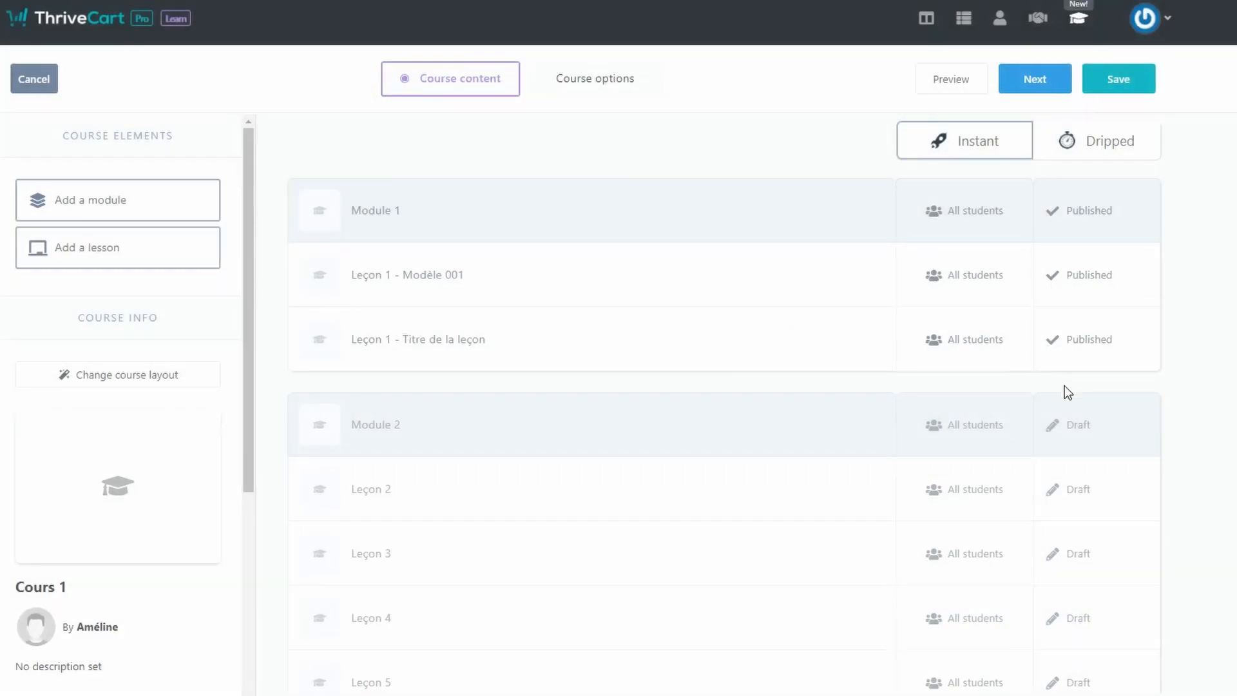
- Try dripping the course content by time period, releasing one module every day
left_click(1097, 146)
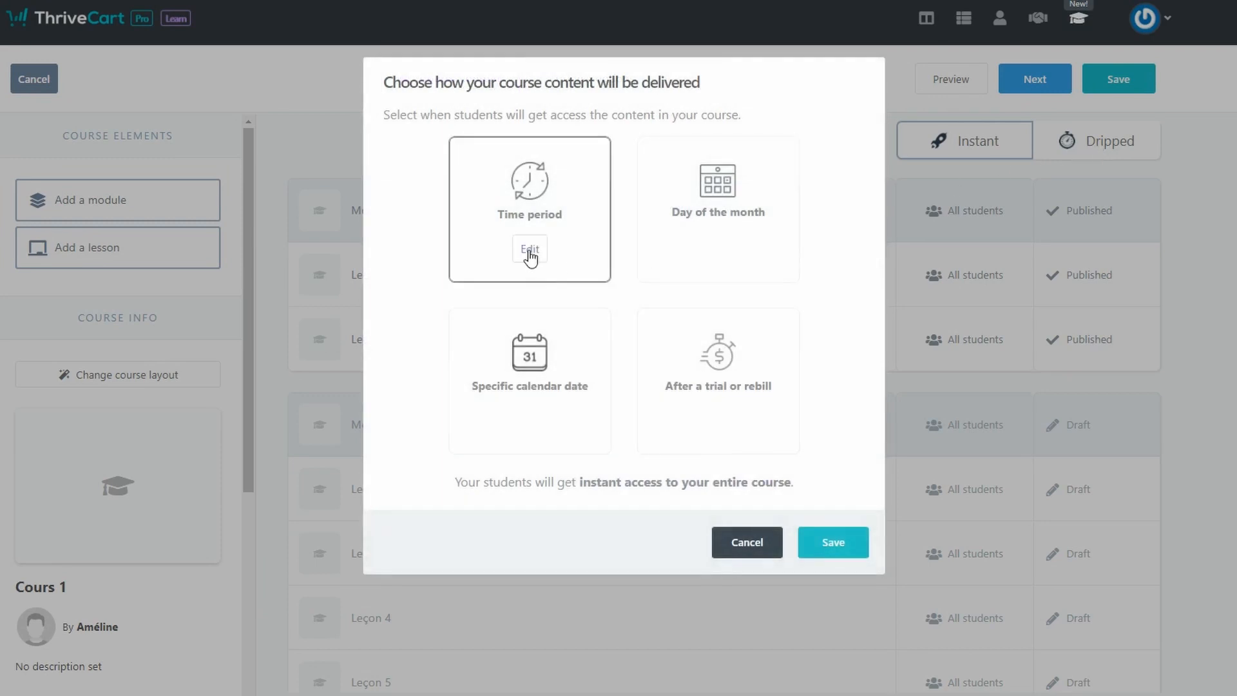
left_click(528, 251)
left_click(617, 138)
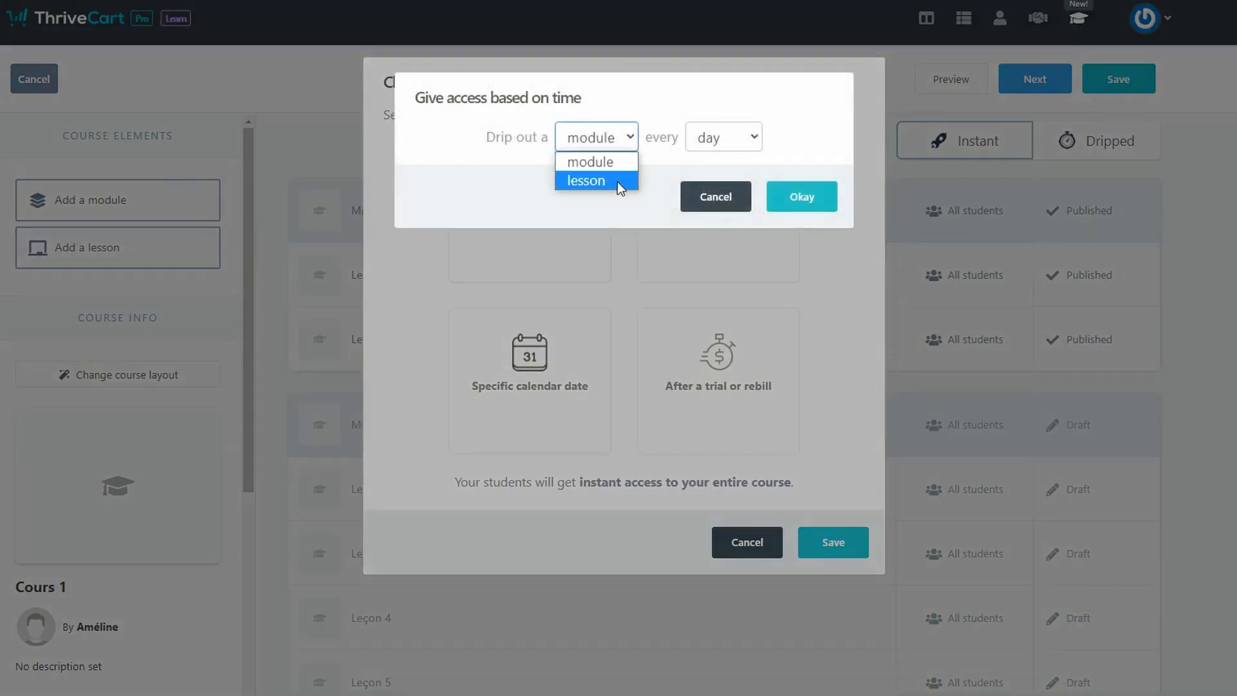
left_click(613, 160)
left_click(712, 138)
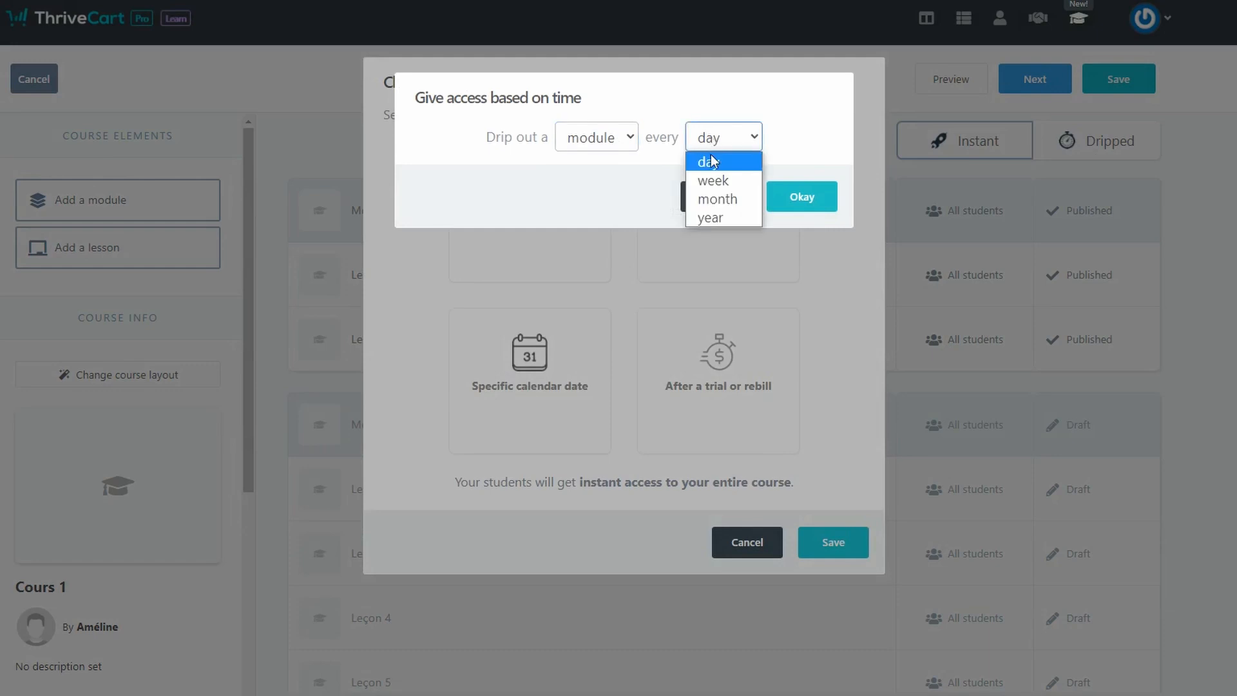
left_click(808, 204)
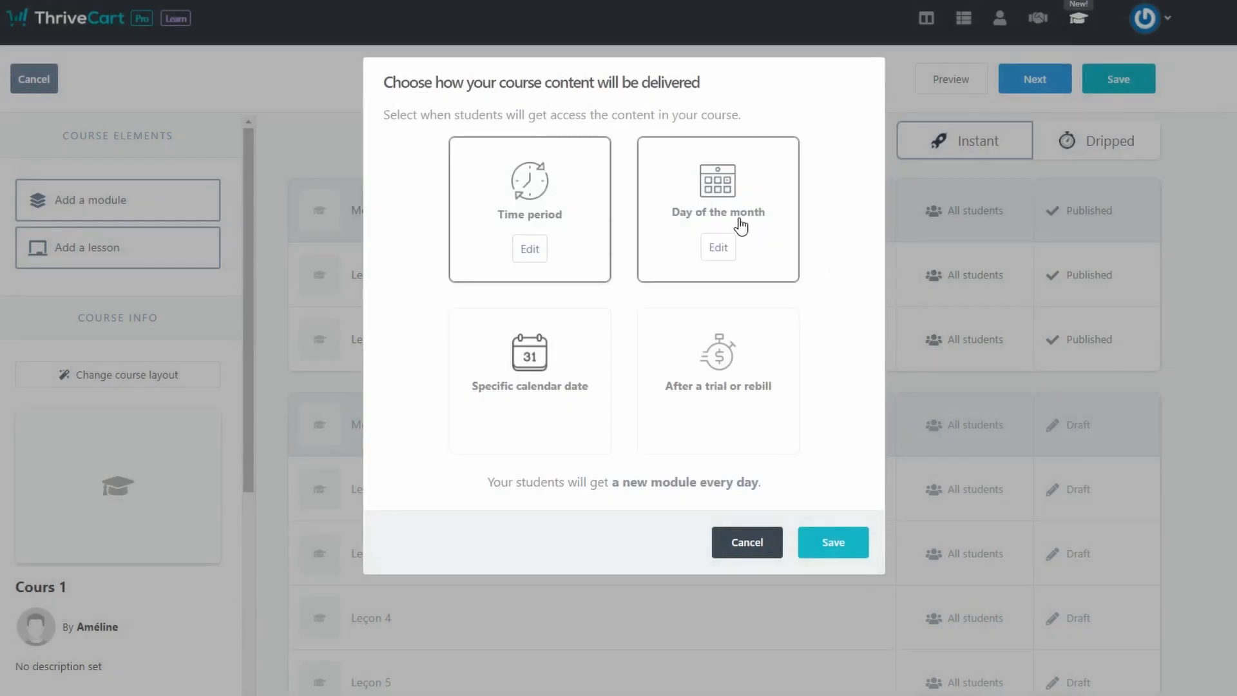
- Try the day-of-the-month and specific-calendar-date delivery options for the course, and discard the drip settings
left_click(740, 189)
left_click(548, 141)
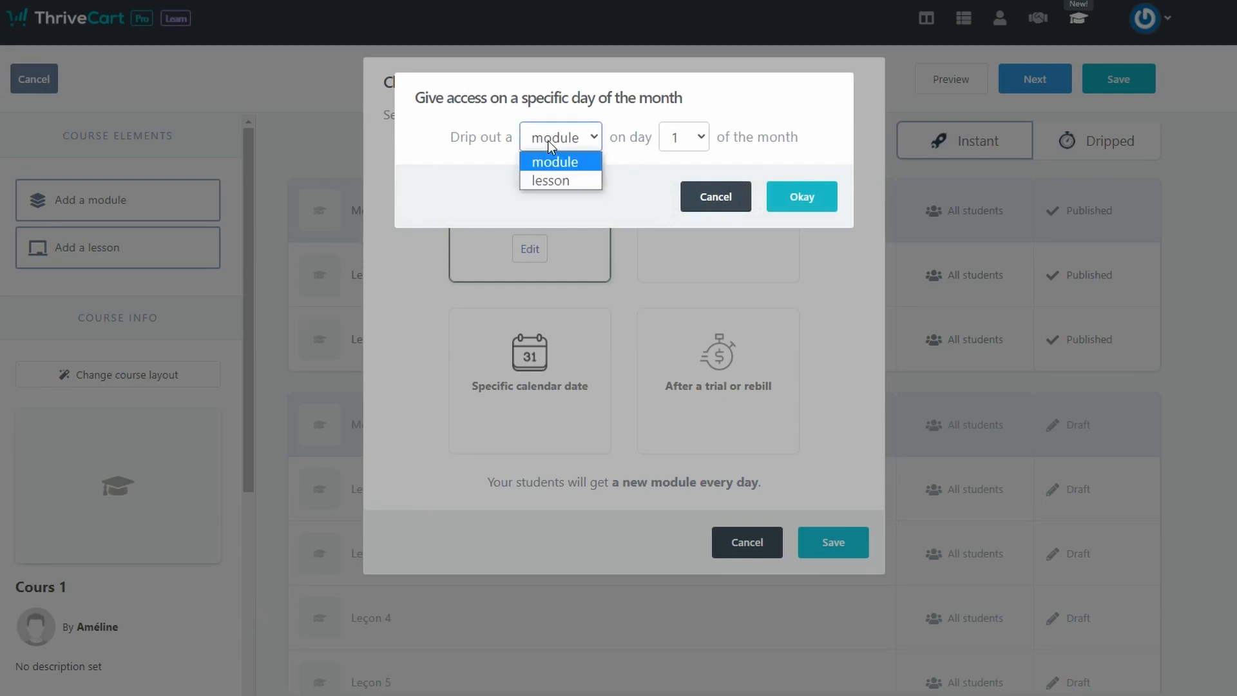
left_click(687, 138)
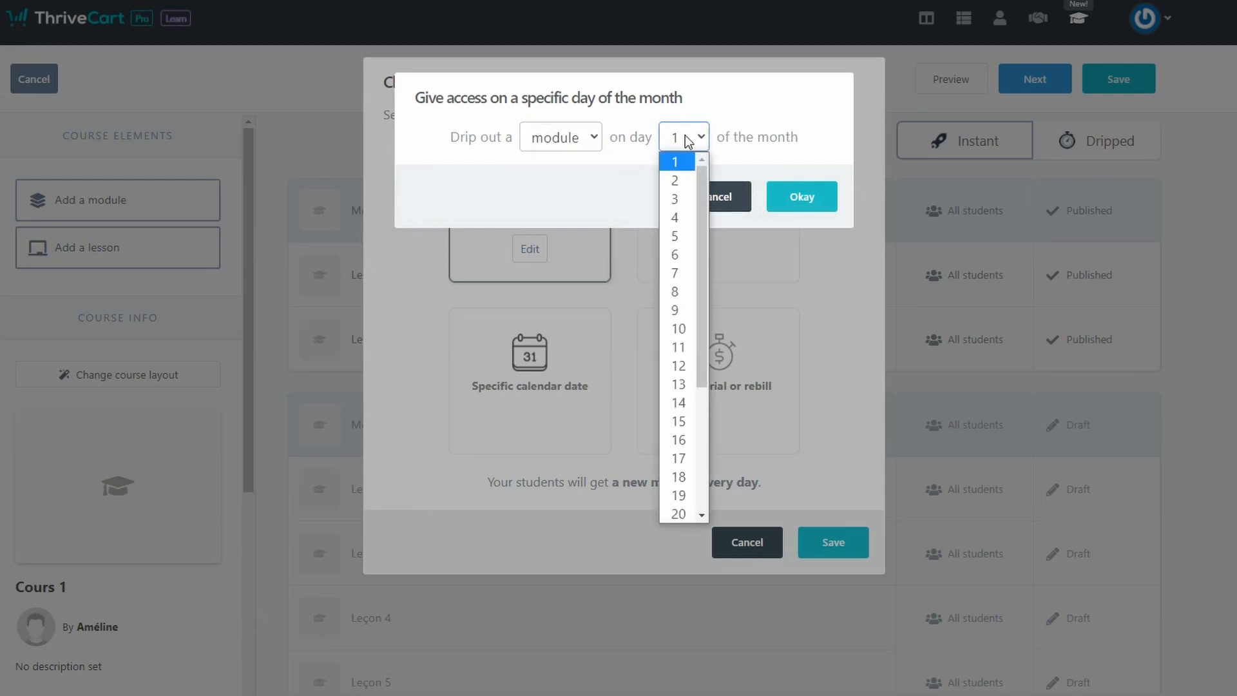
left_click(686, 203)
left_click(752, 249)
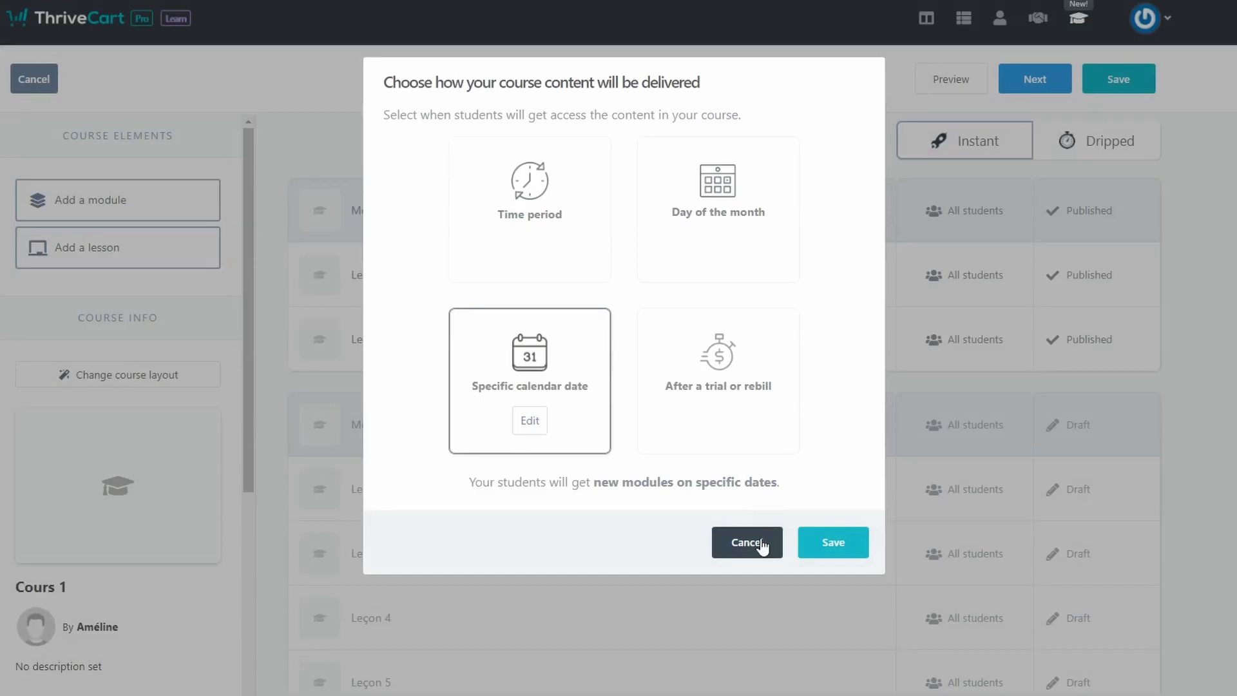
left_click(746, 541)
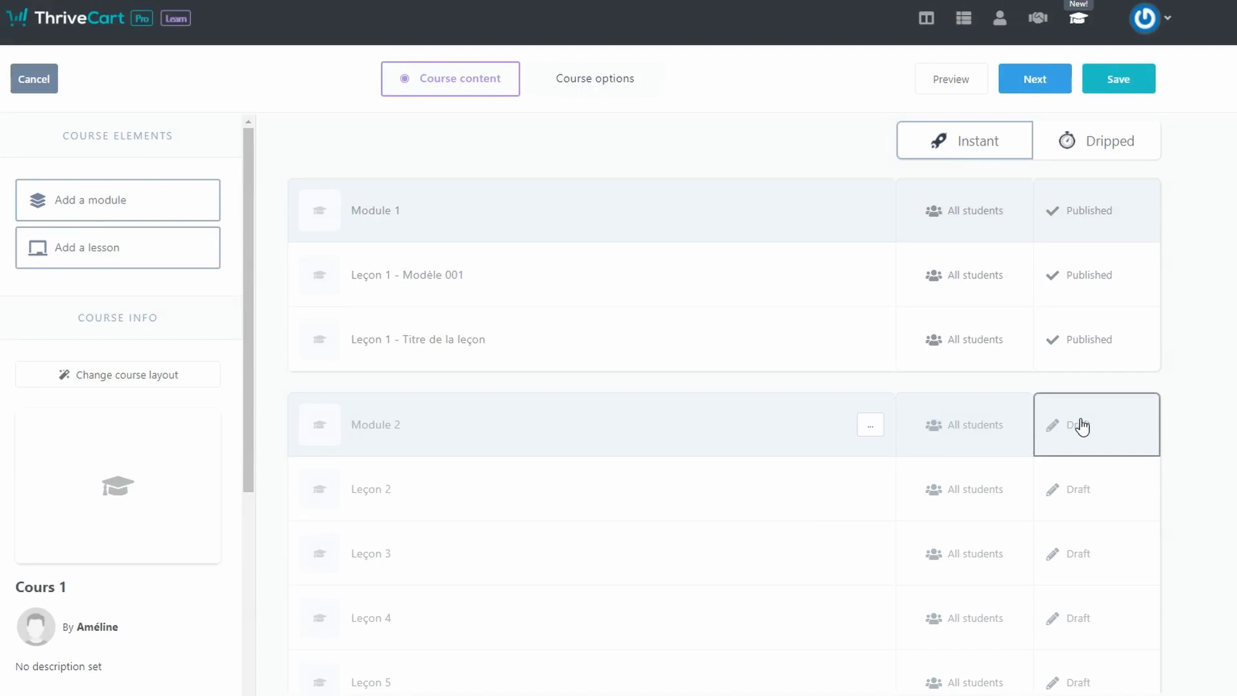
- Try dripping Module 2 on the specific date 2023-09-03, discard it, and try releasing the module after a paid rebill
left_click(1082, 427)
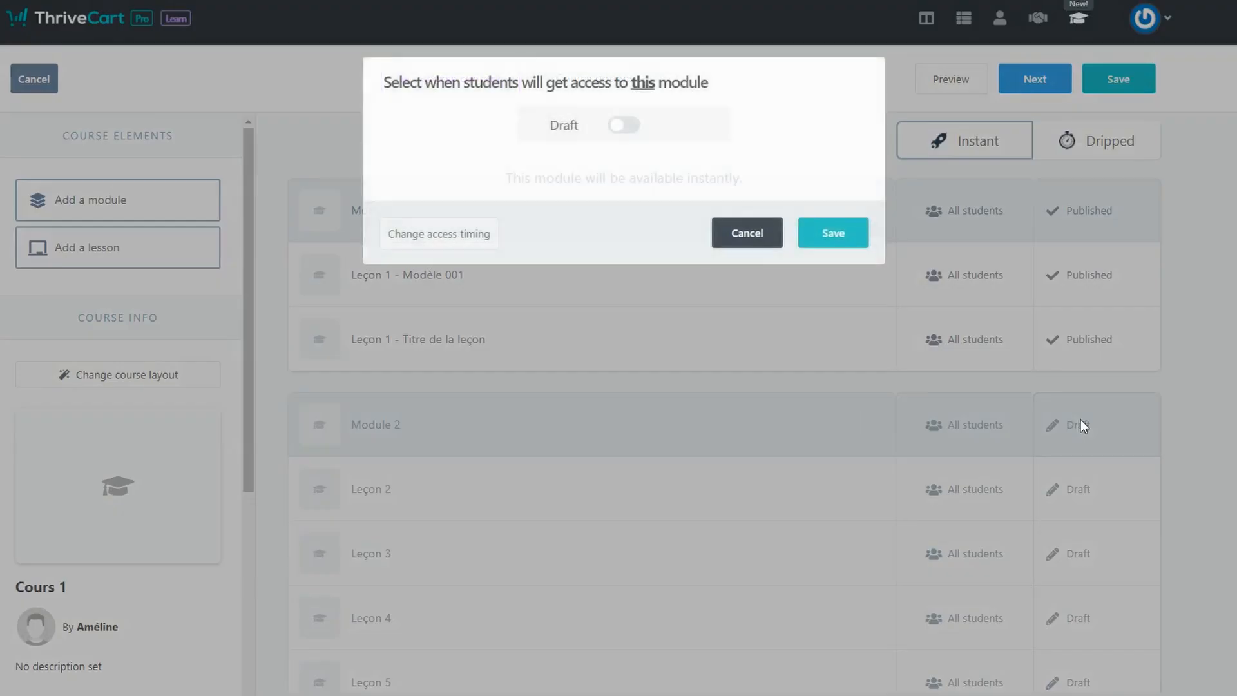
left_click(470, 236)
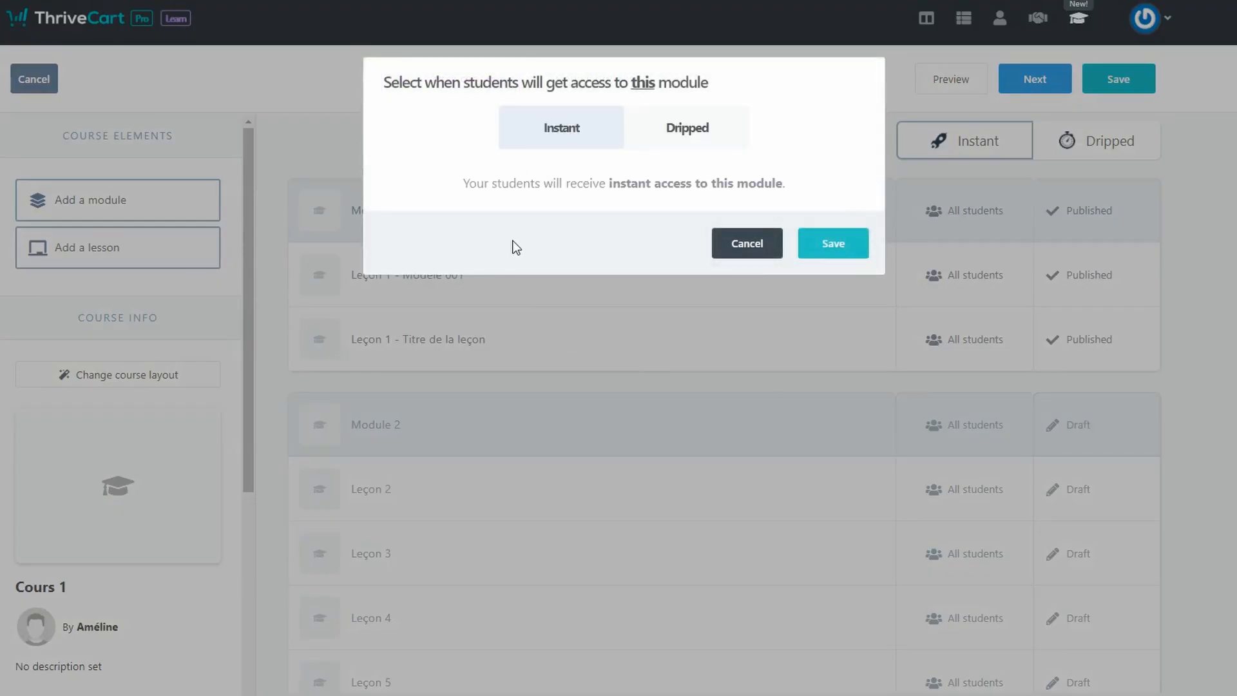
left_click(681, 131)
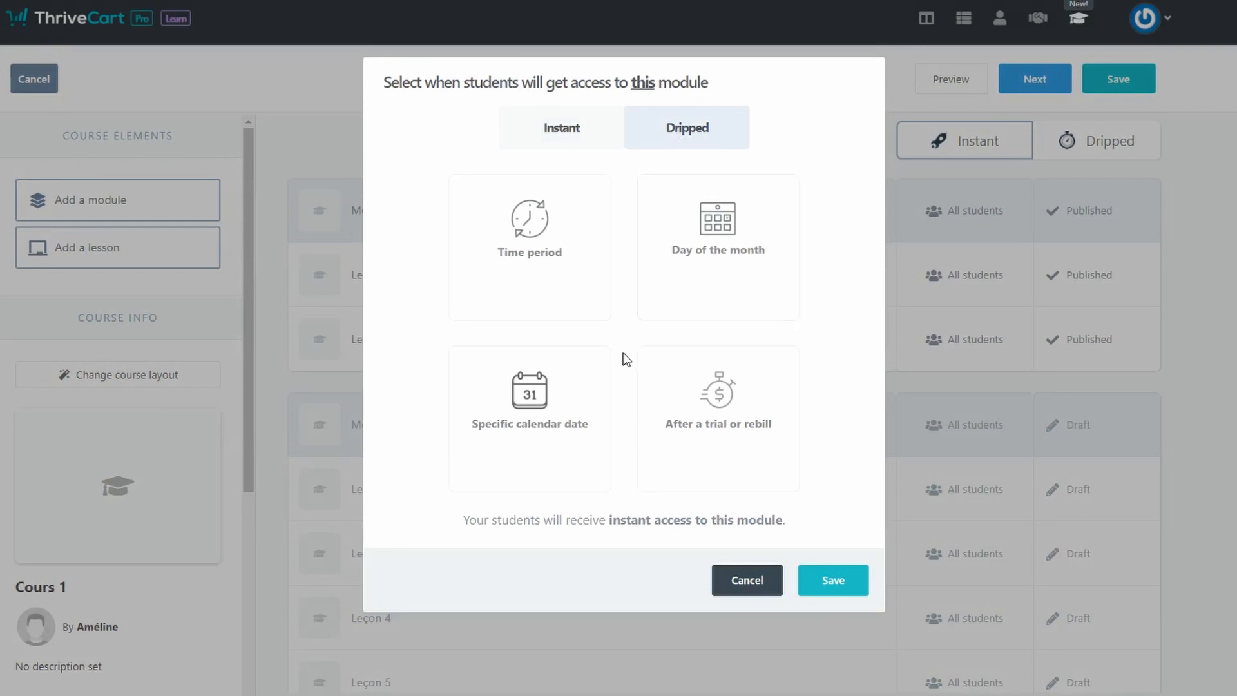
left_click(575, 383)
left_click(632, 139)
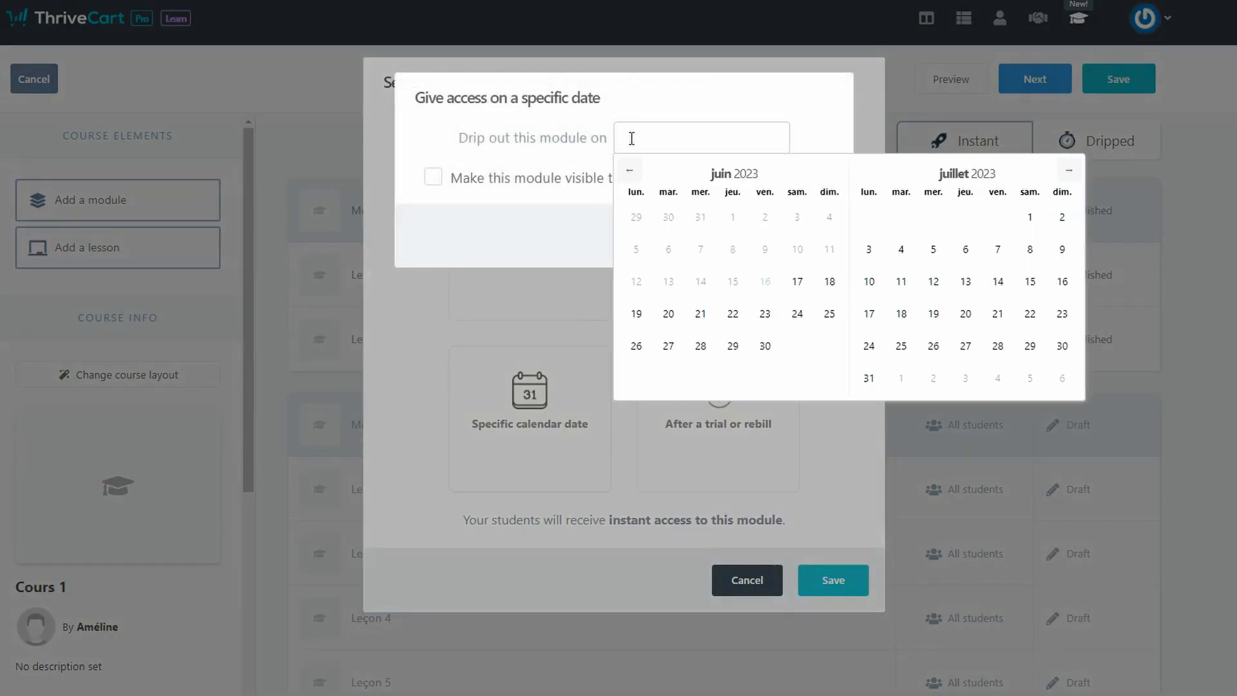
left_click(1070, 172)
left_click(1069, 172)
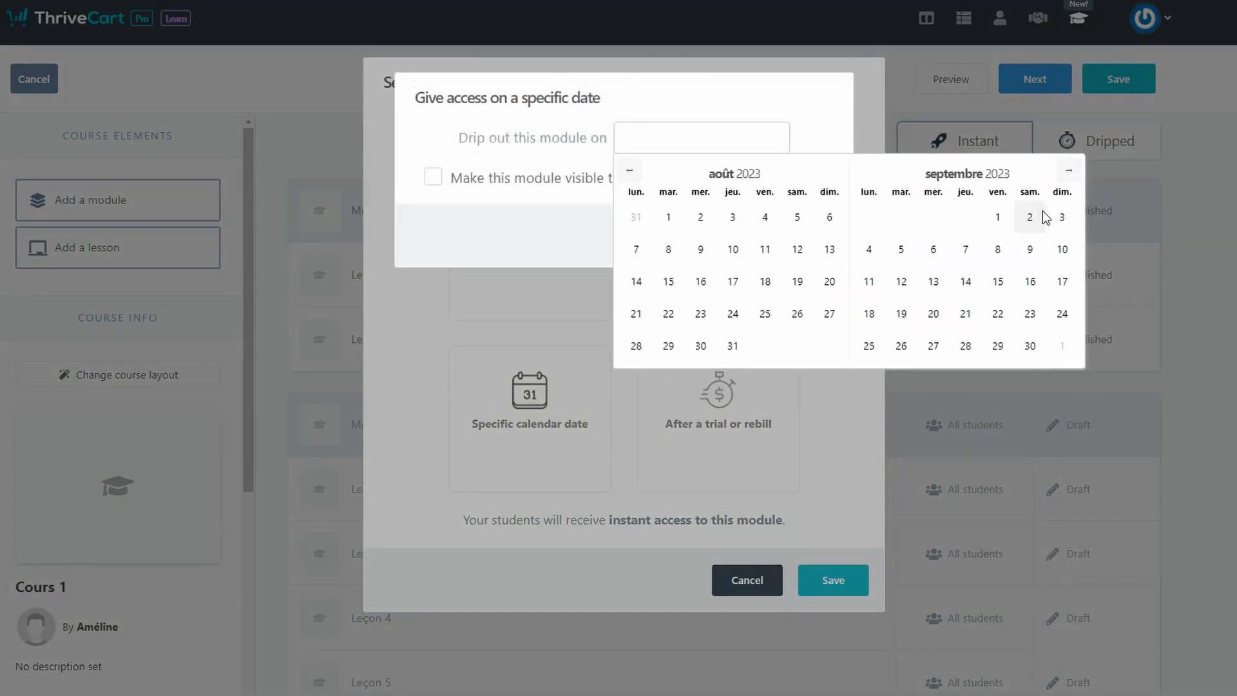
left_click(1061, 217)
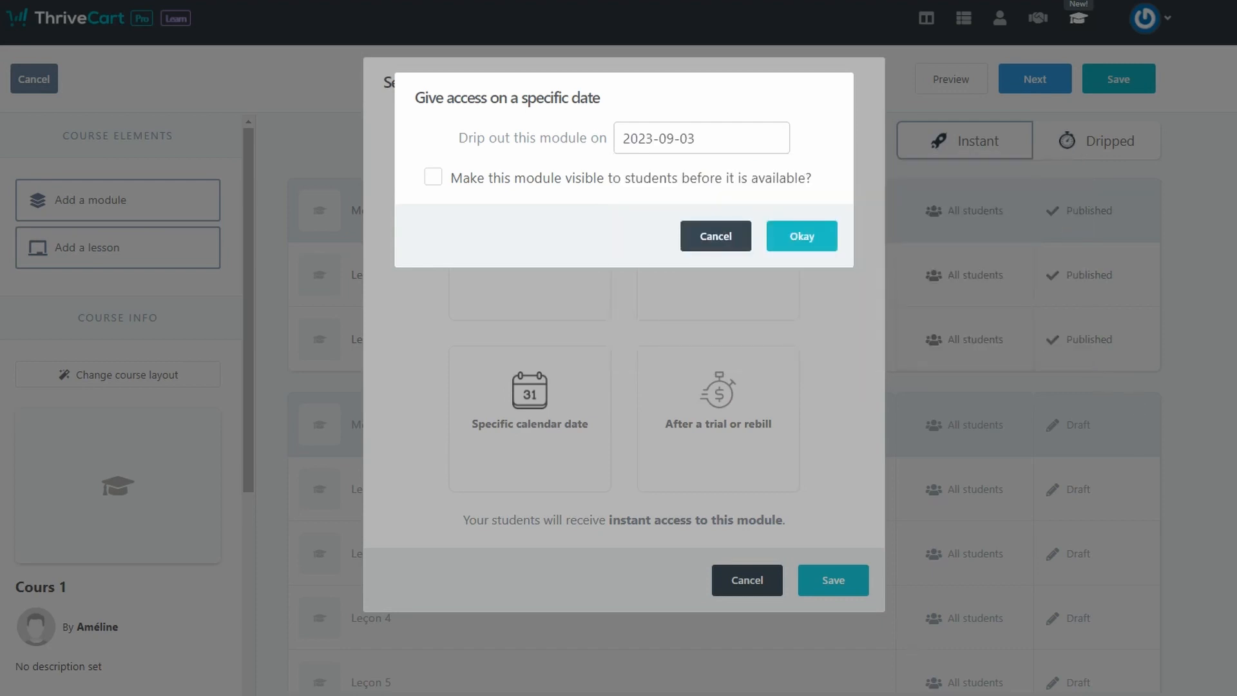
left_click(716, 237)
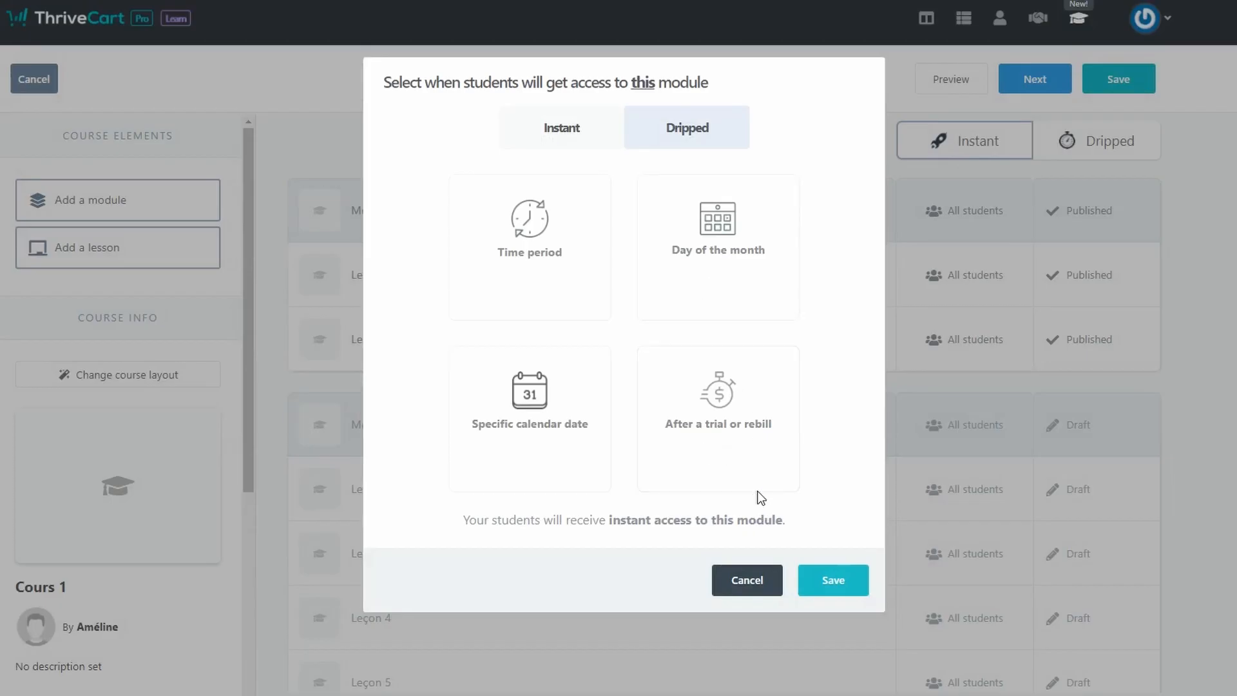
left_click(767, 445)
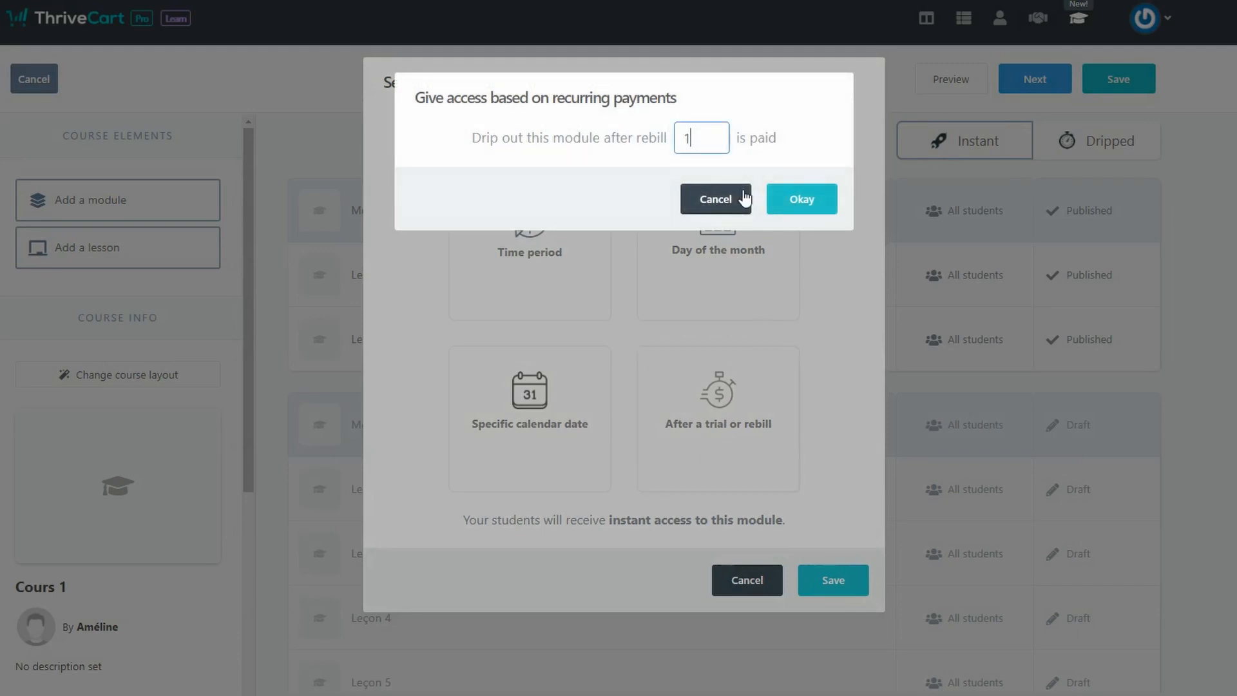
left_click_drag(715, 135, 641, 145)
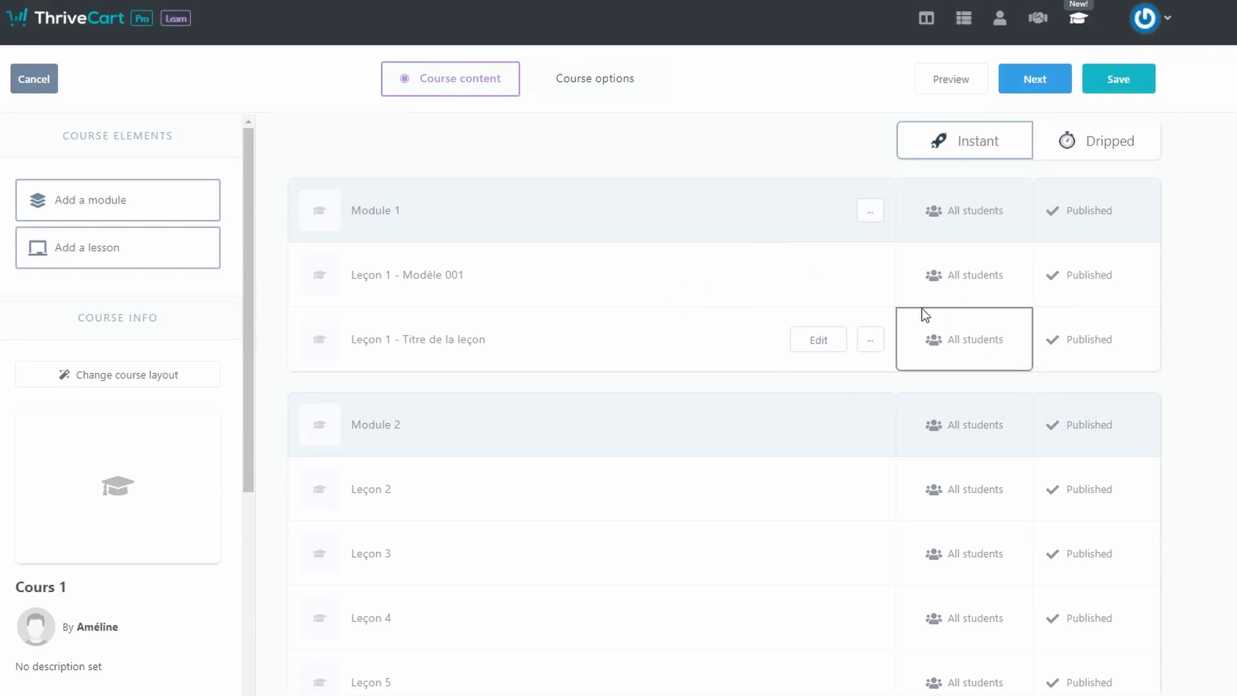
- Preview the course as a student and check its lesson page and Module 2 lessons
left_click(931, 77)
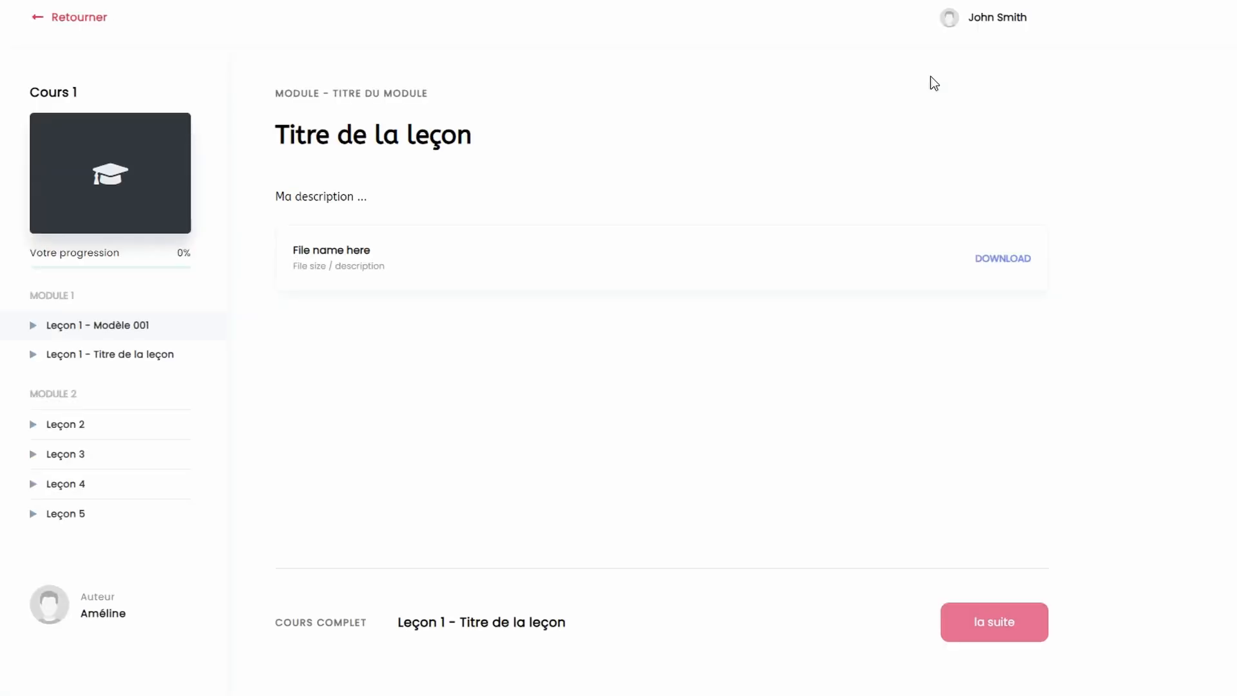
left_click(29, 427)
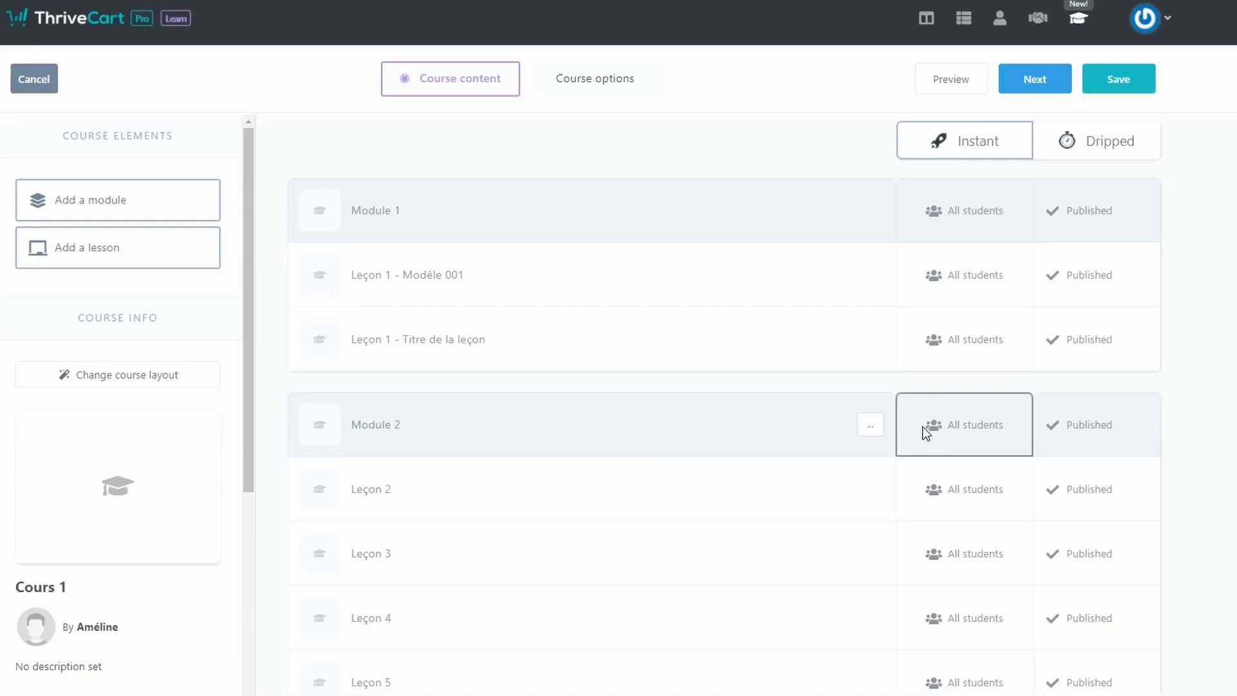
- In the course options, review the failed-payment choices and show the course to students who have not yet purchased it
left_click(594, 100)
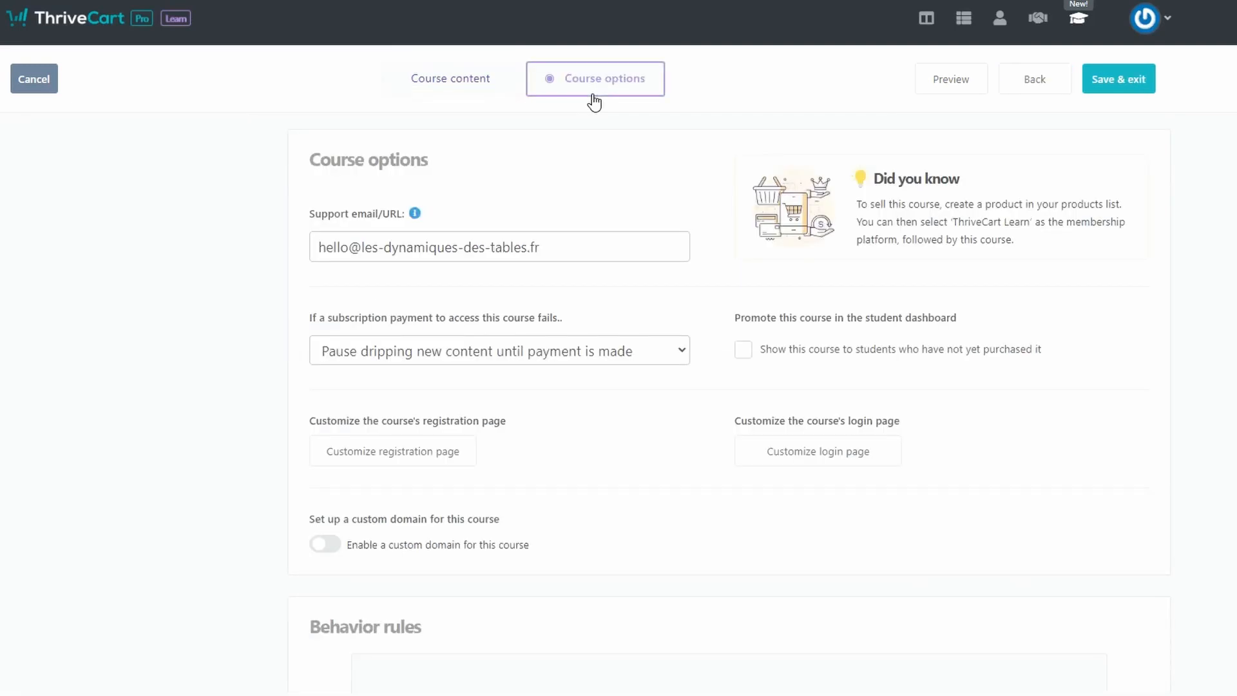
left_click(611, 357)
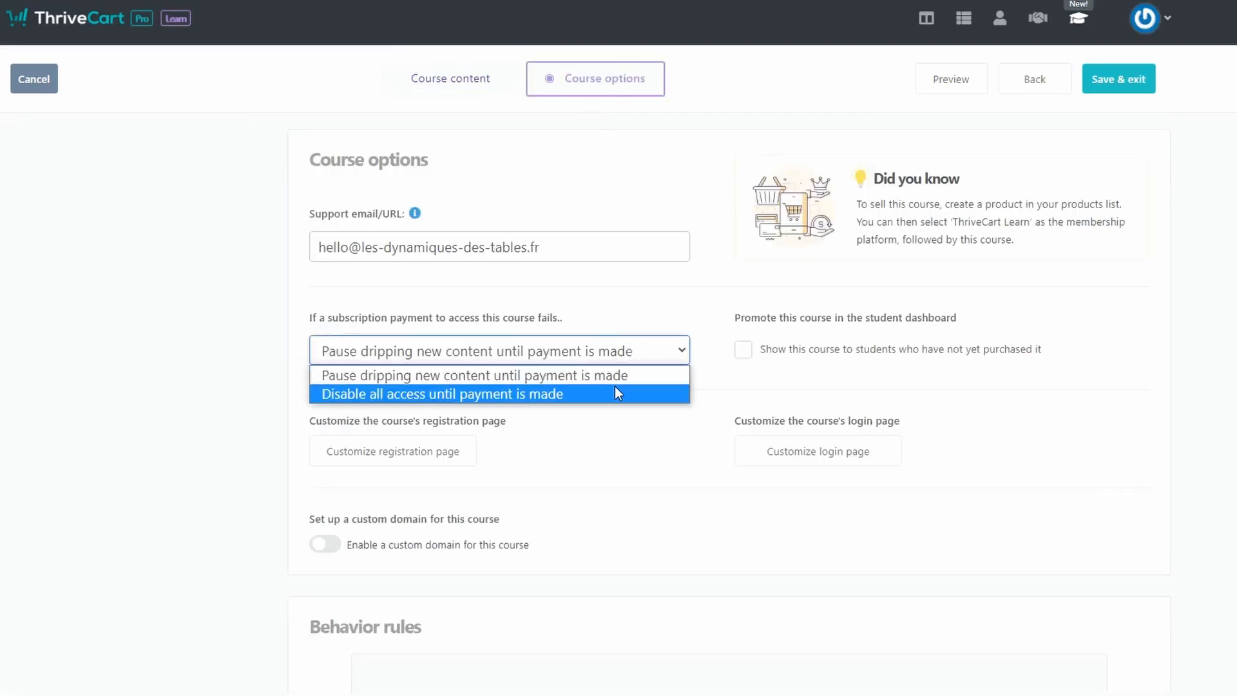
left_click(696, 324)
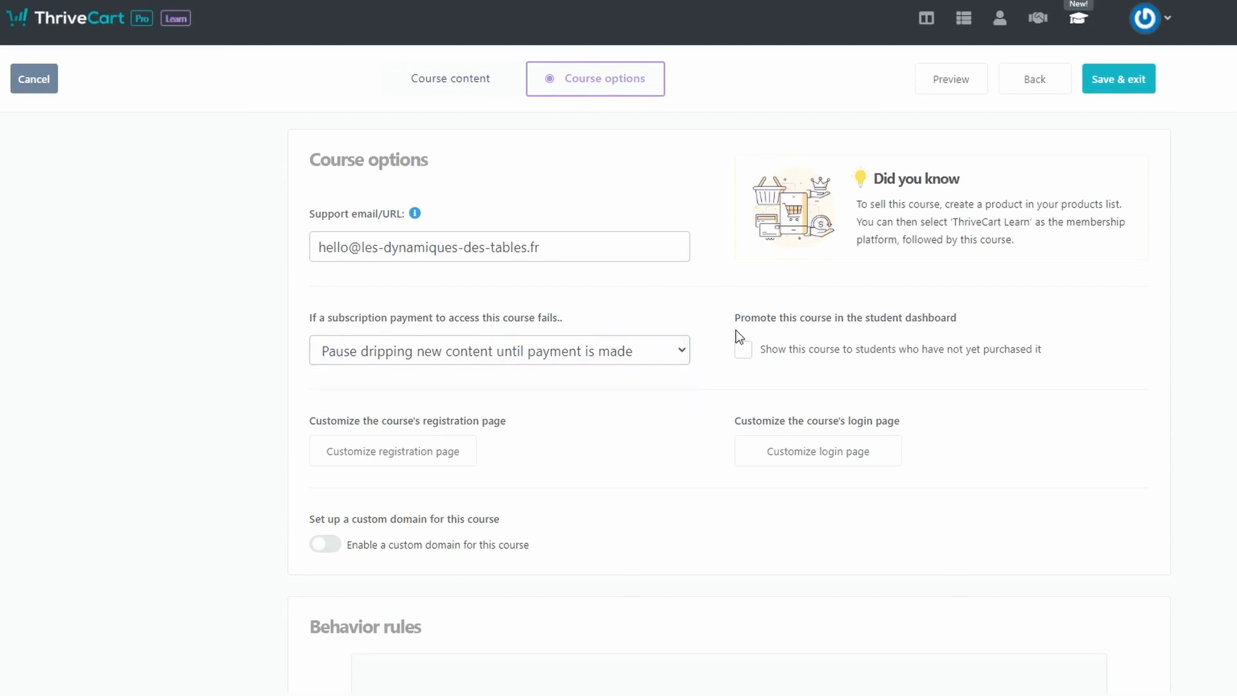
left_click(745, 351)
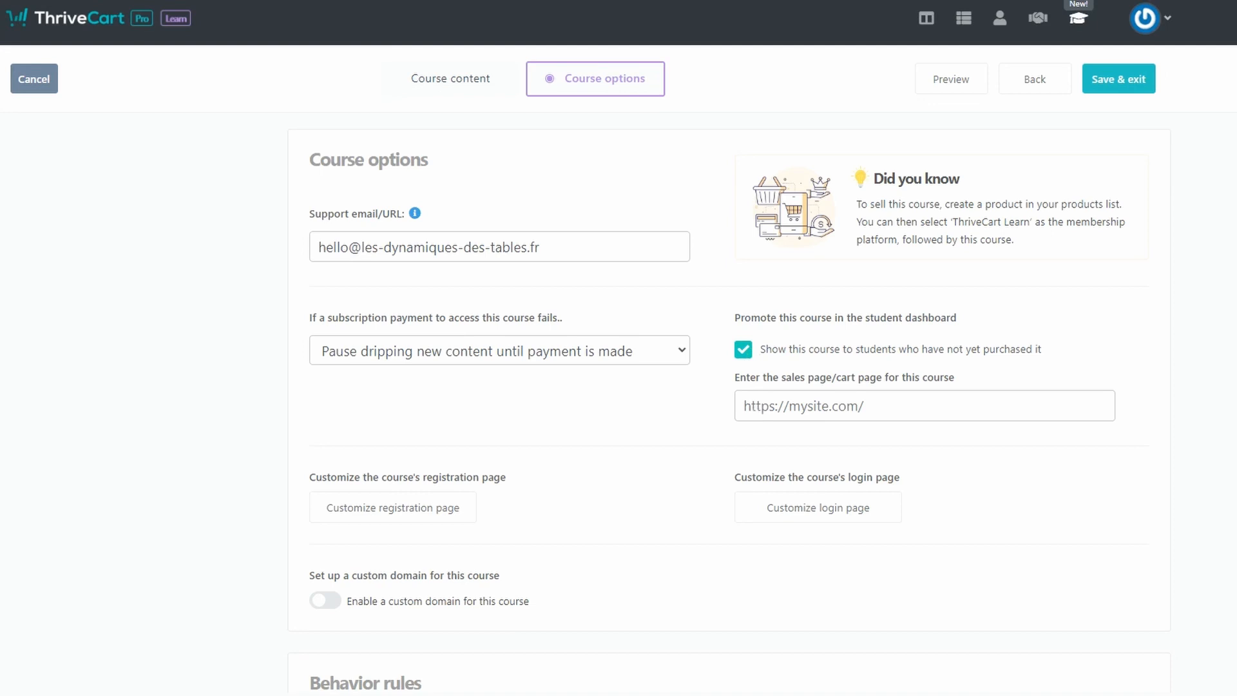
- Open the course's registration page for customization, try an image element above the name field, and delete it
left_click(362, 516)
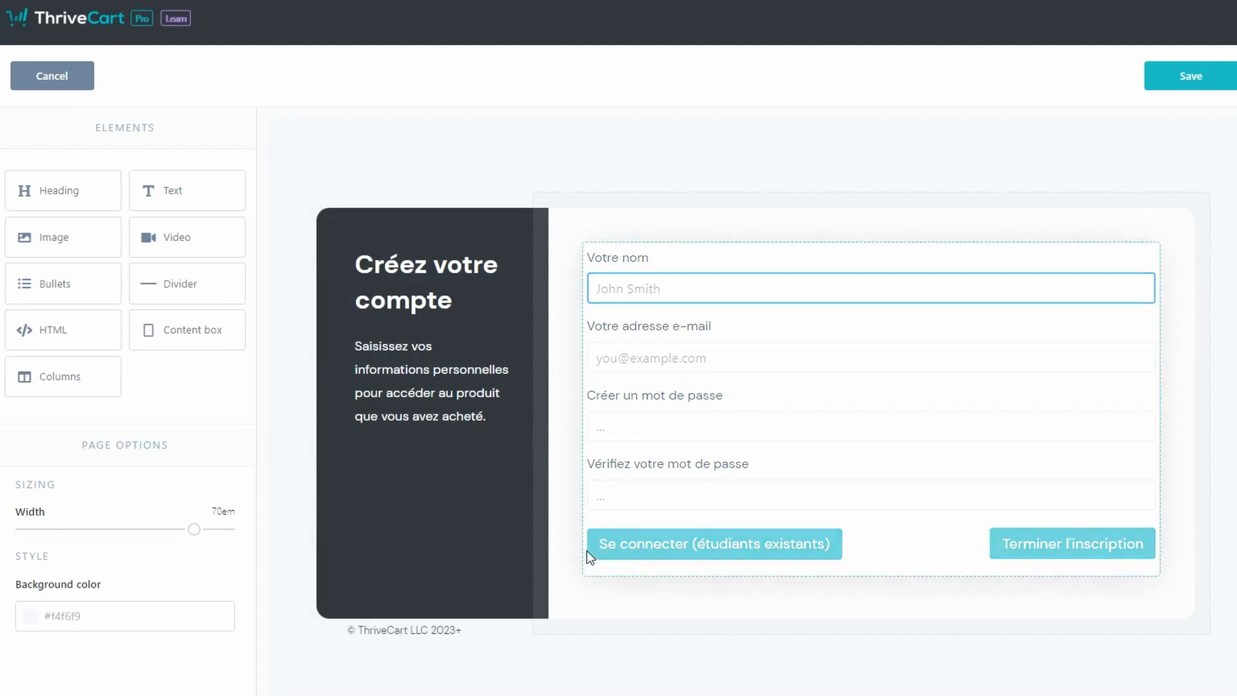
left_click_drag(50, 237, 795, 233)
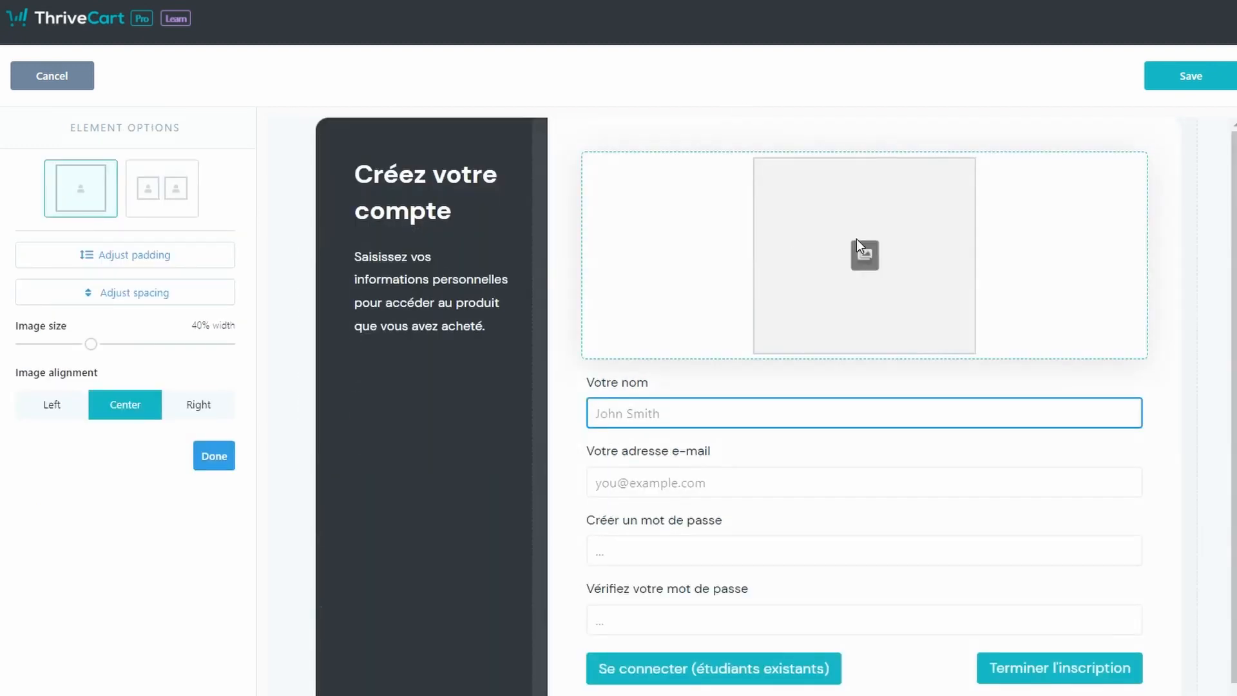
left_click(1158, 165)
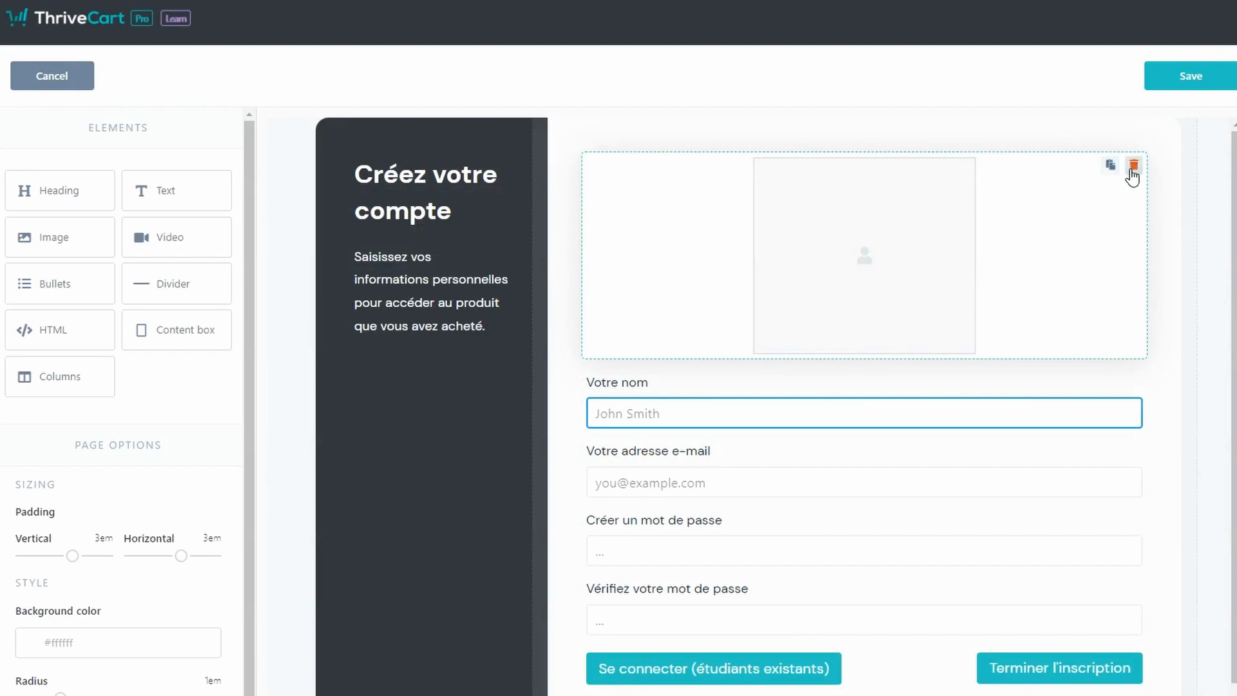
left_click(1134, 165)
left_click(781, 169)
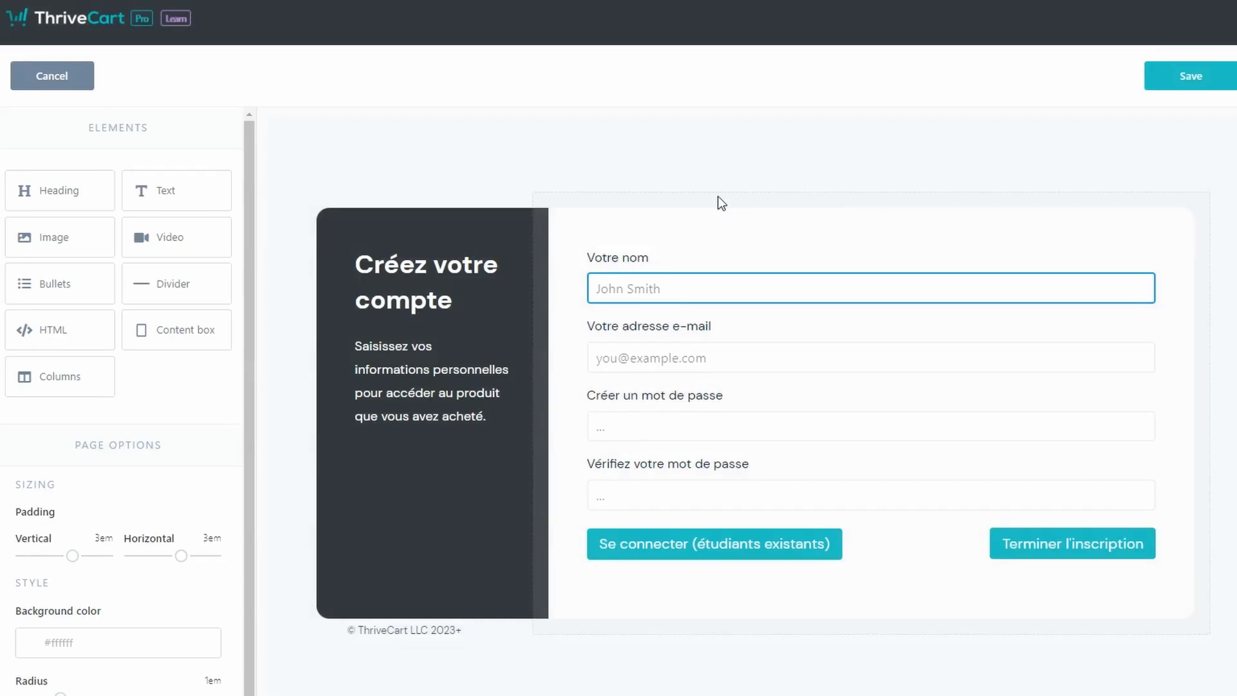
- Set the existing-student login button's color on the registration page to #9C27B0 and save the page
left_click(711, 572)
left_click(630, 552)
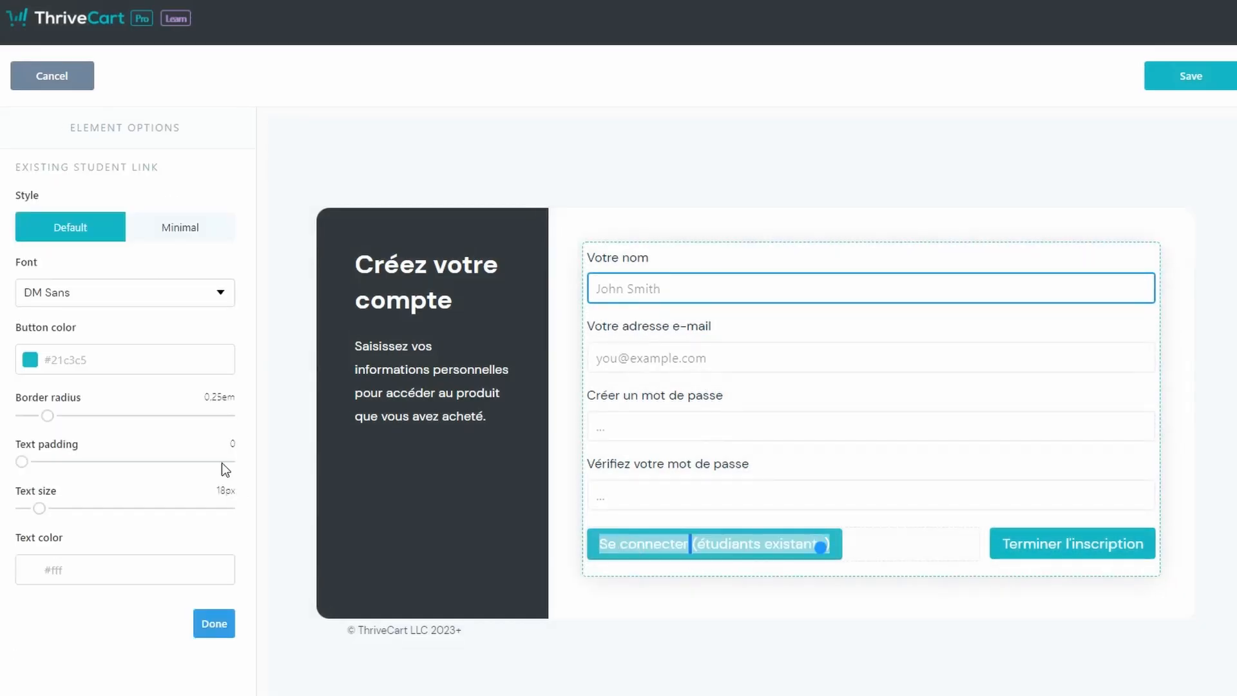
left_click(32, 359)
left_click(133, 535)
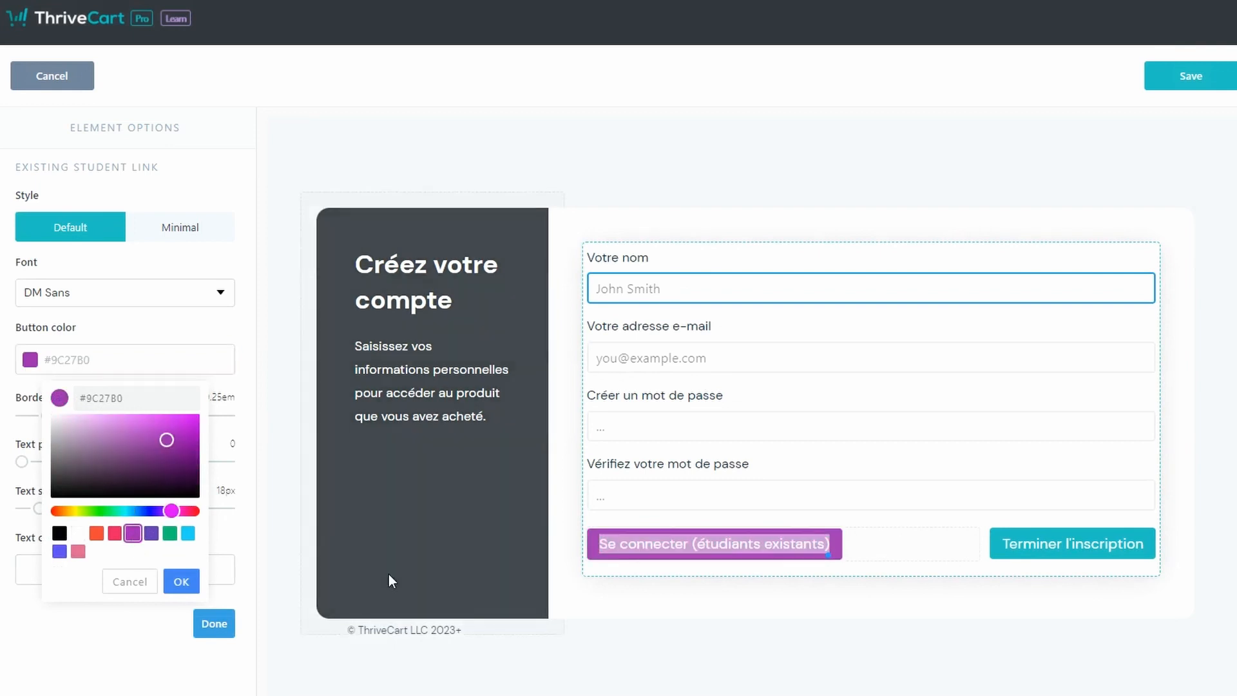
left_click(1070, 181)
left_click(1191, 76)
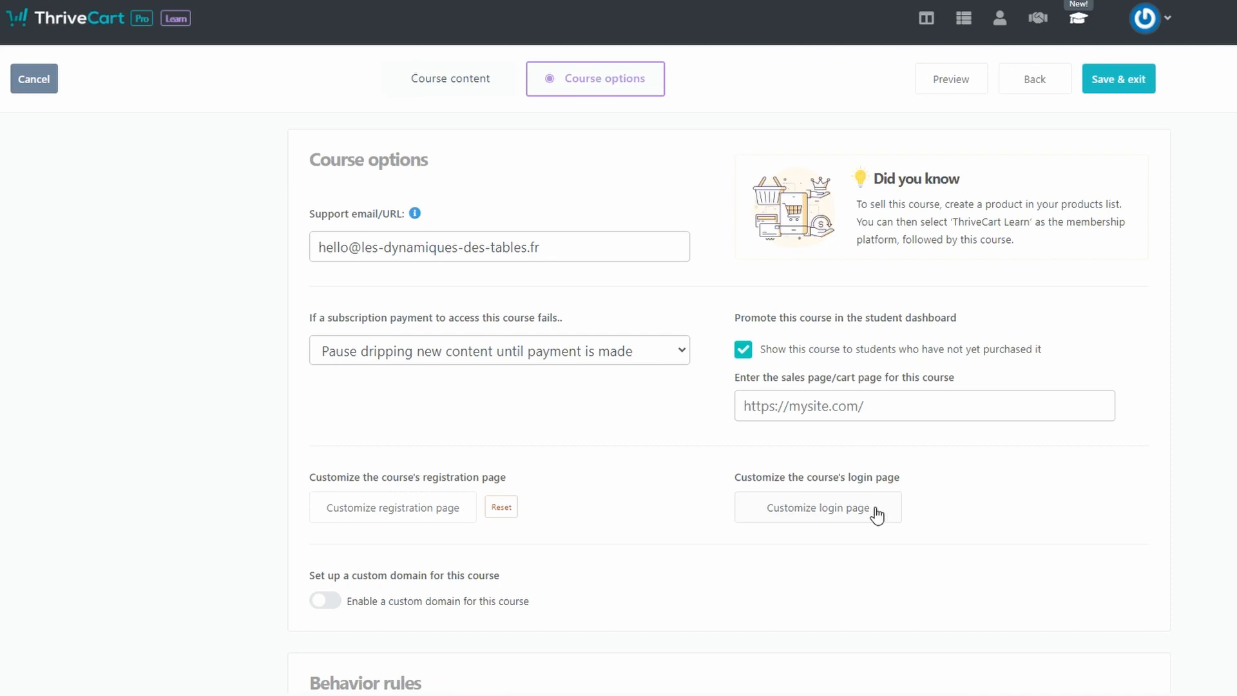
- Start a behavior rule for when a student gets access to this course, reviewing the available triggers and integrations
scroll(844, 560, "down", 5)
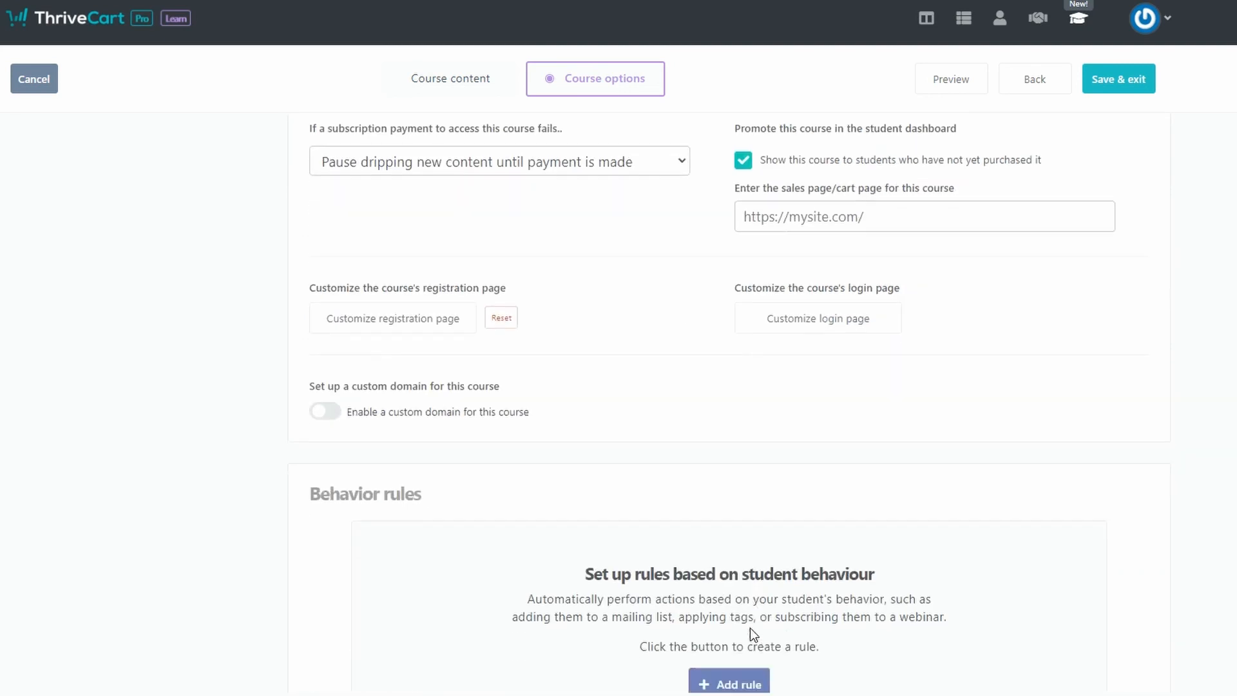
left_click(729, 580)
left_click(704, 124)
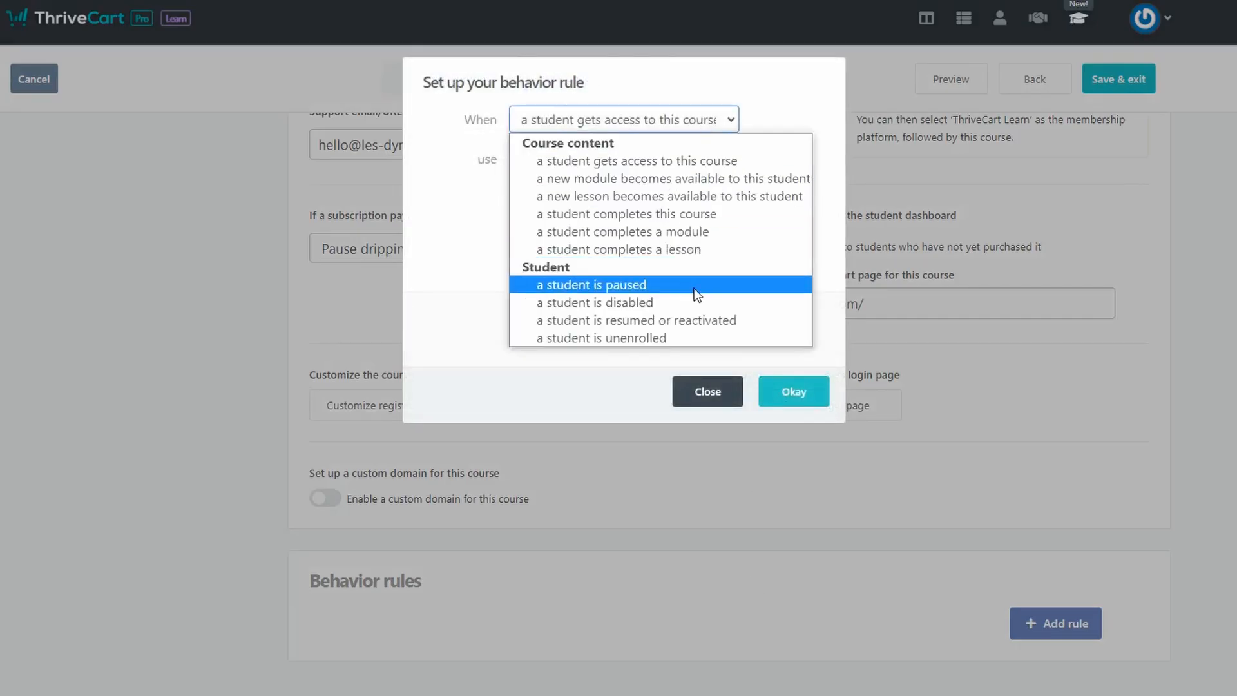
left_click(670, 393)
left_click(610, 161)
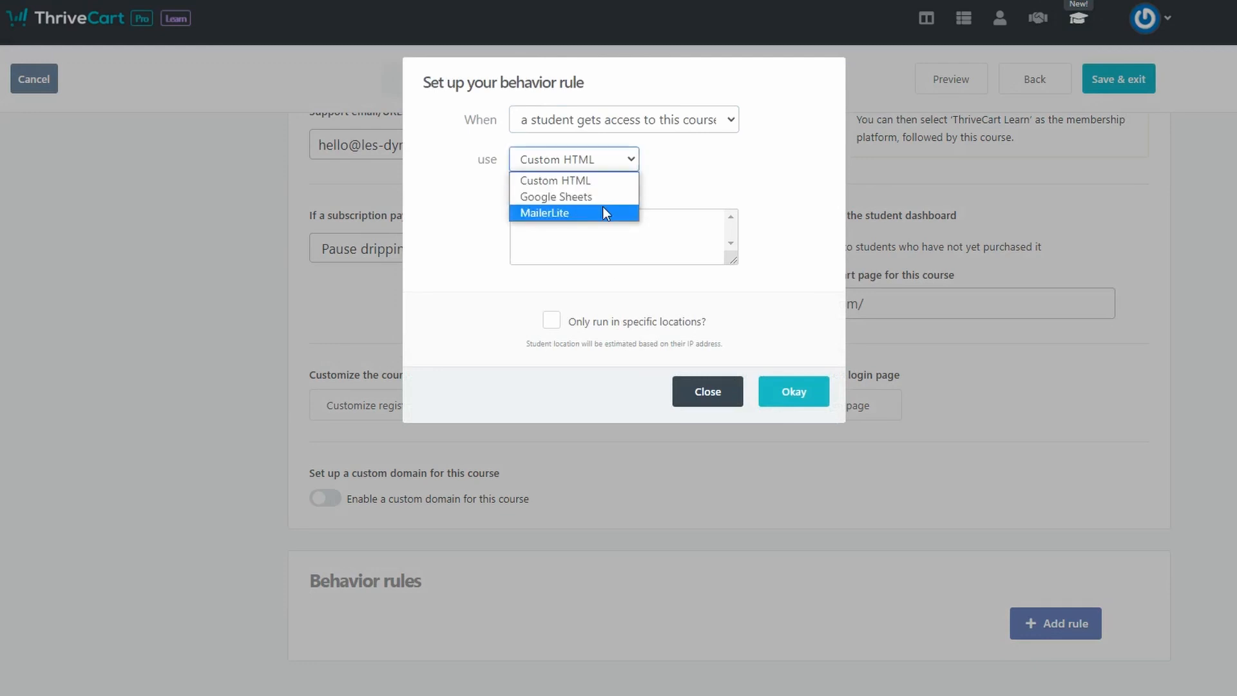
left_click(675, 182)
- Try the MailerLite and Google Sheets actions for the behavior rule, and confirm the rule with a custom HTML form
left_click(612, 160)
left_click(595, 219)
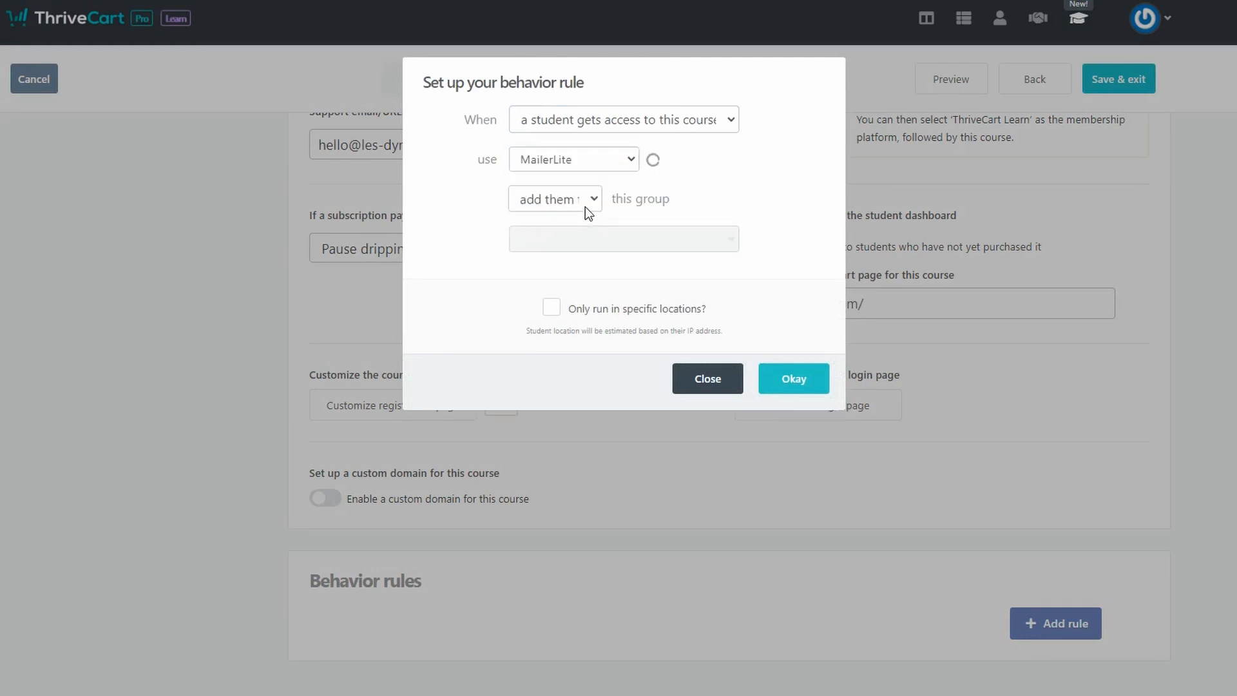
left_click(585, 207)
left_click(649, 200)
left_click(583, 162)
left_click(583, 206)
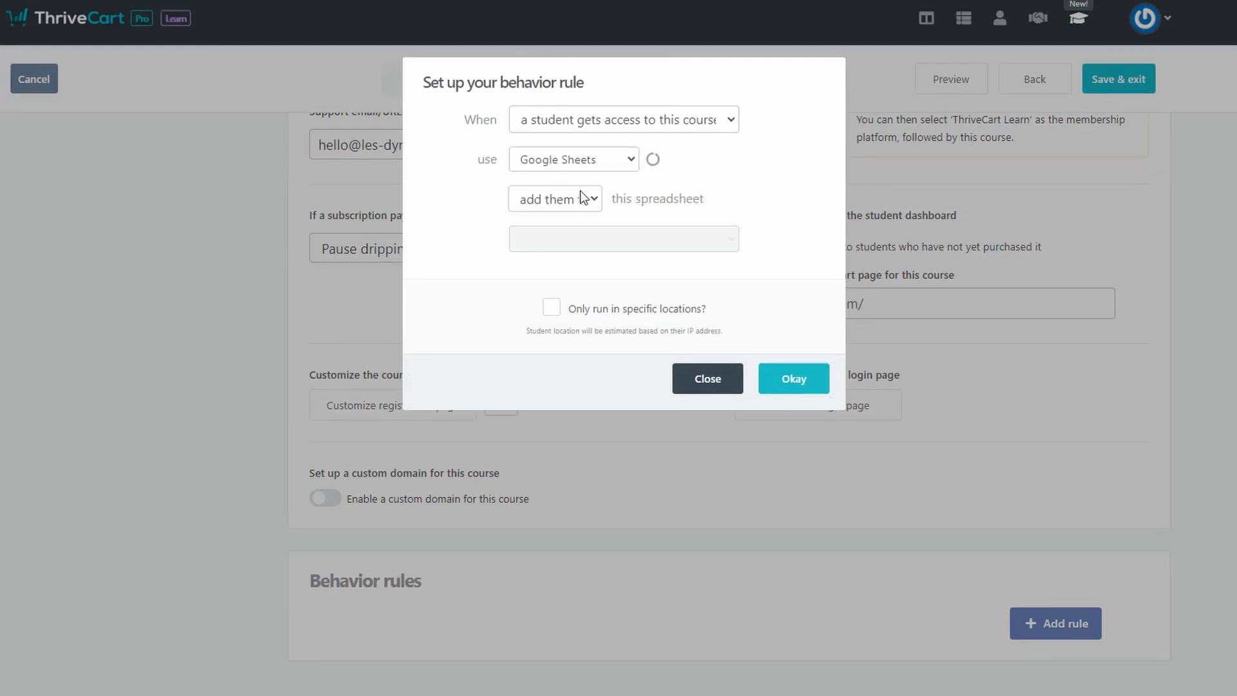
left_click(586, 200)
left_click(615, 205)
left_click(801, 386)
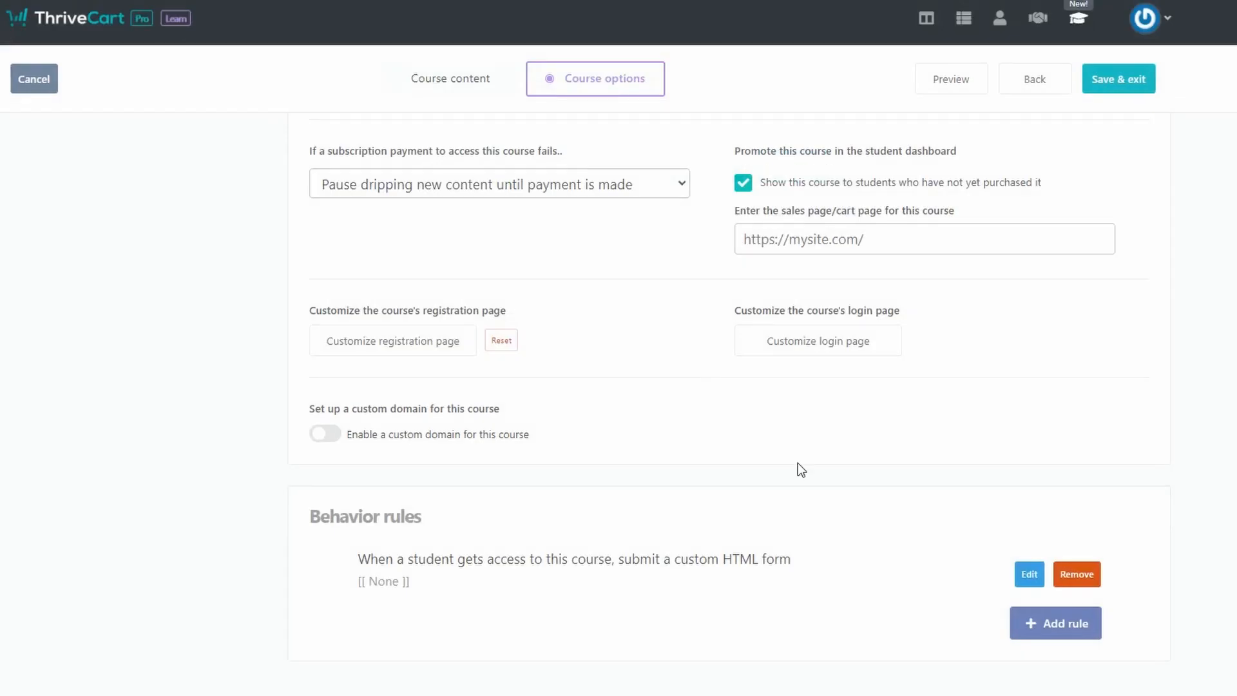
- Save the course, return to the dashboard, and open the list of students
left_click(1103, 77)
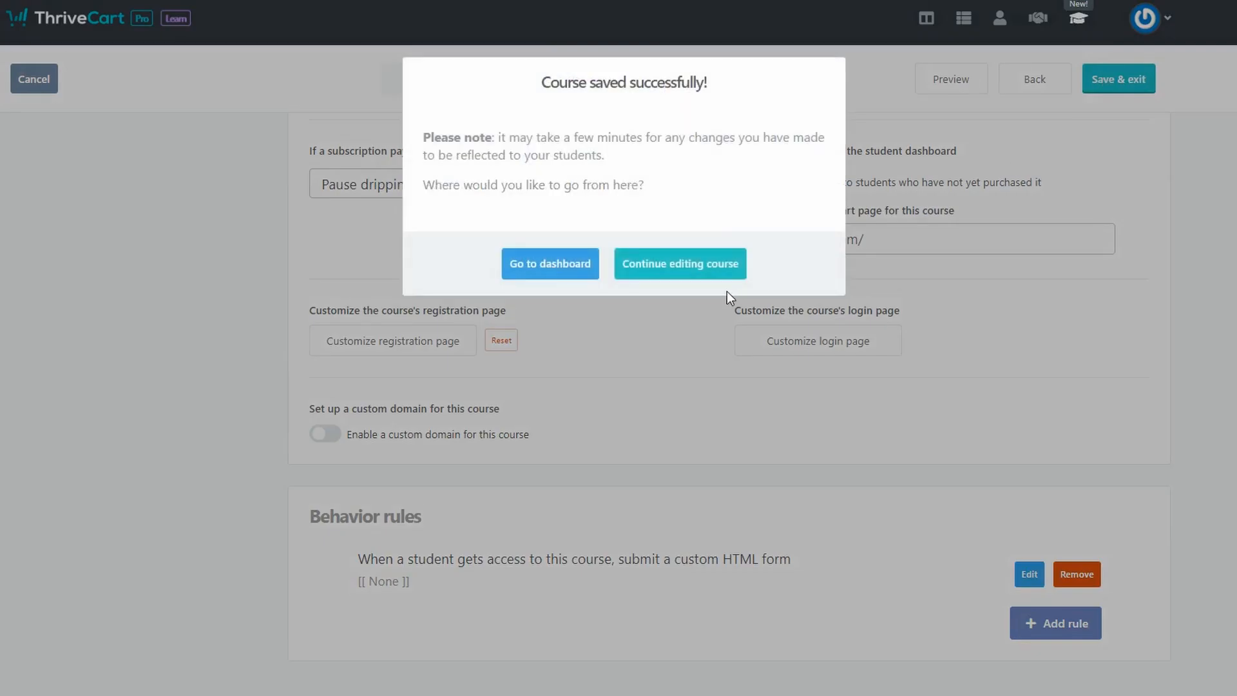
left_click(546, 272)
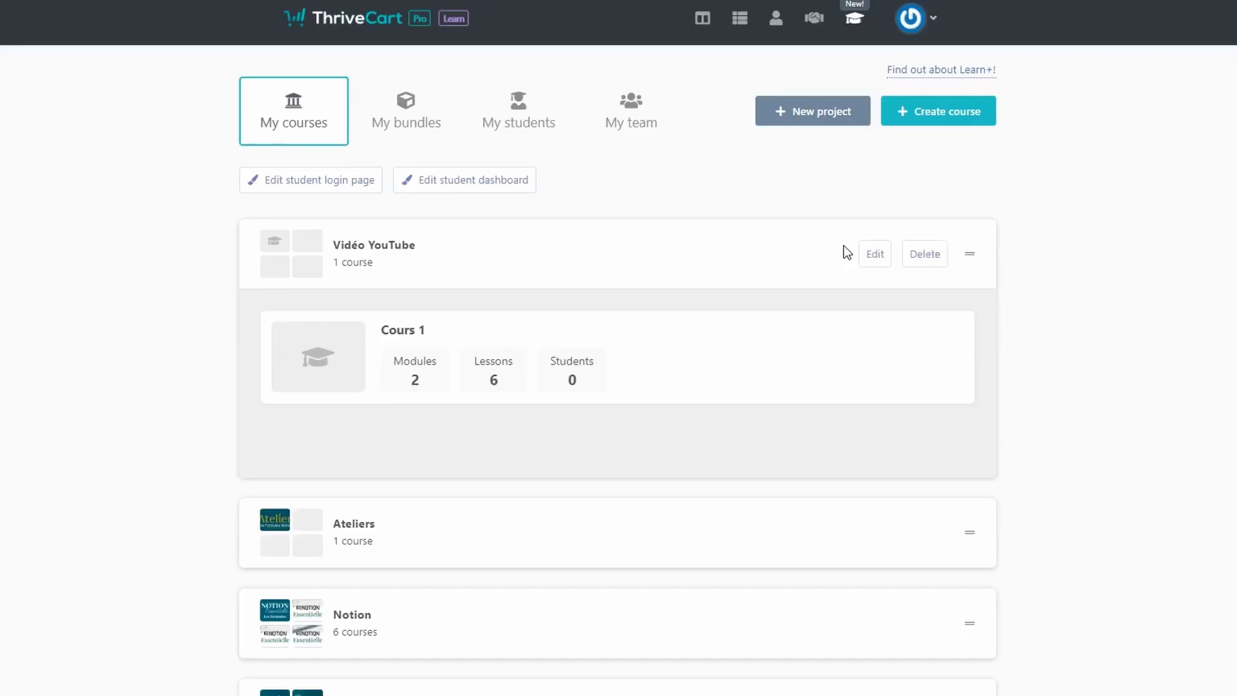
left_click(518, 125)
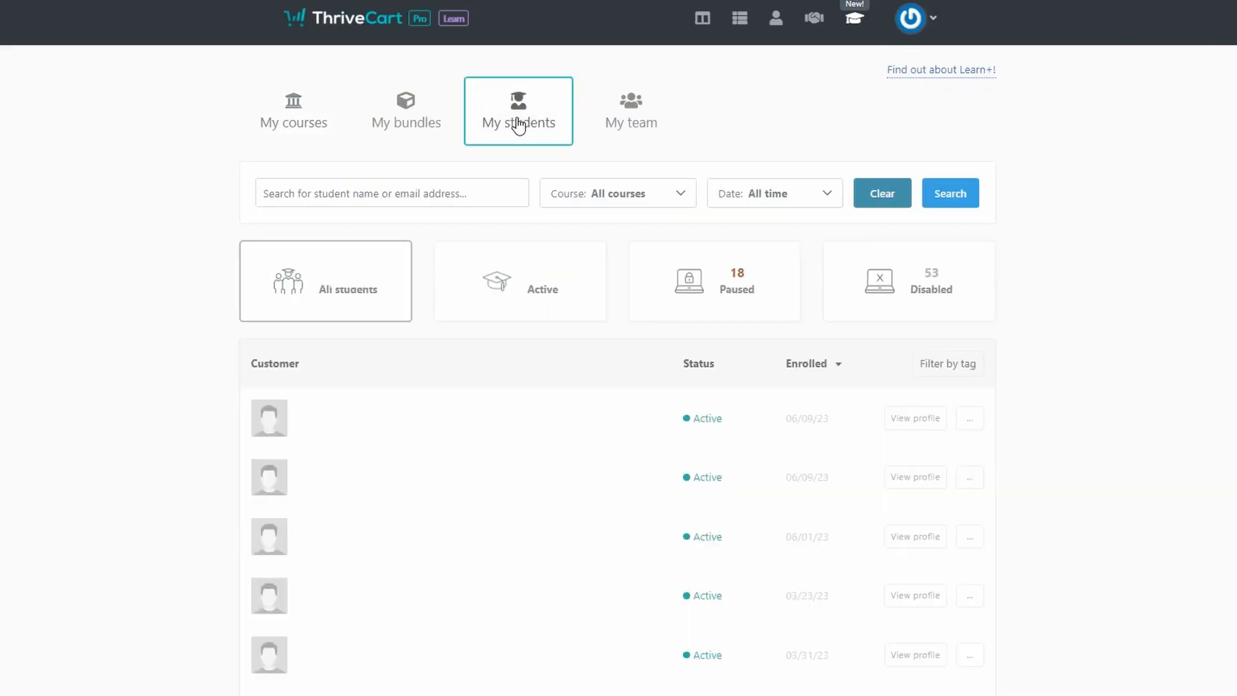
- Search all students by an e-mail address and clear the search
left_click(442, 194)
type("mail@mail.com*")
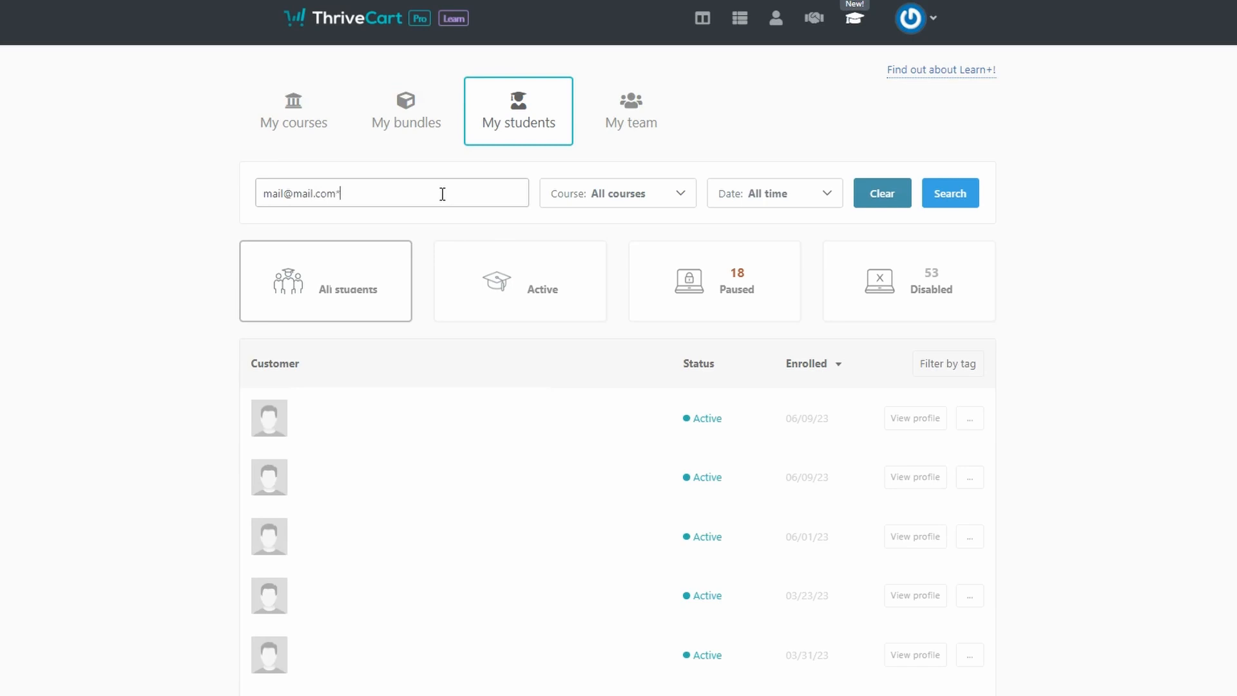
key("BackSpace")
key("Return")
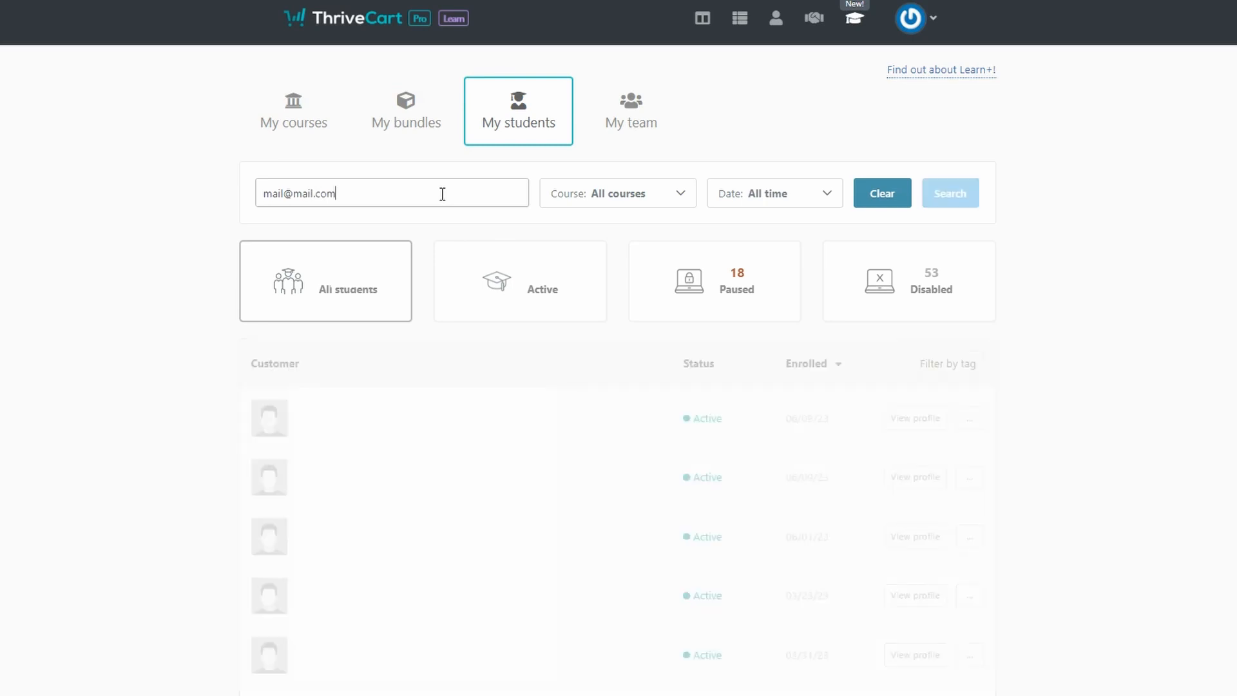
left_click(905, 196)
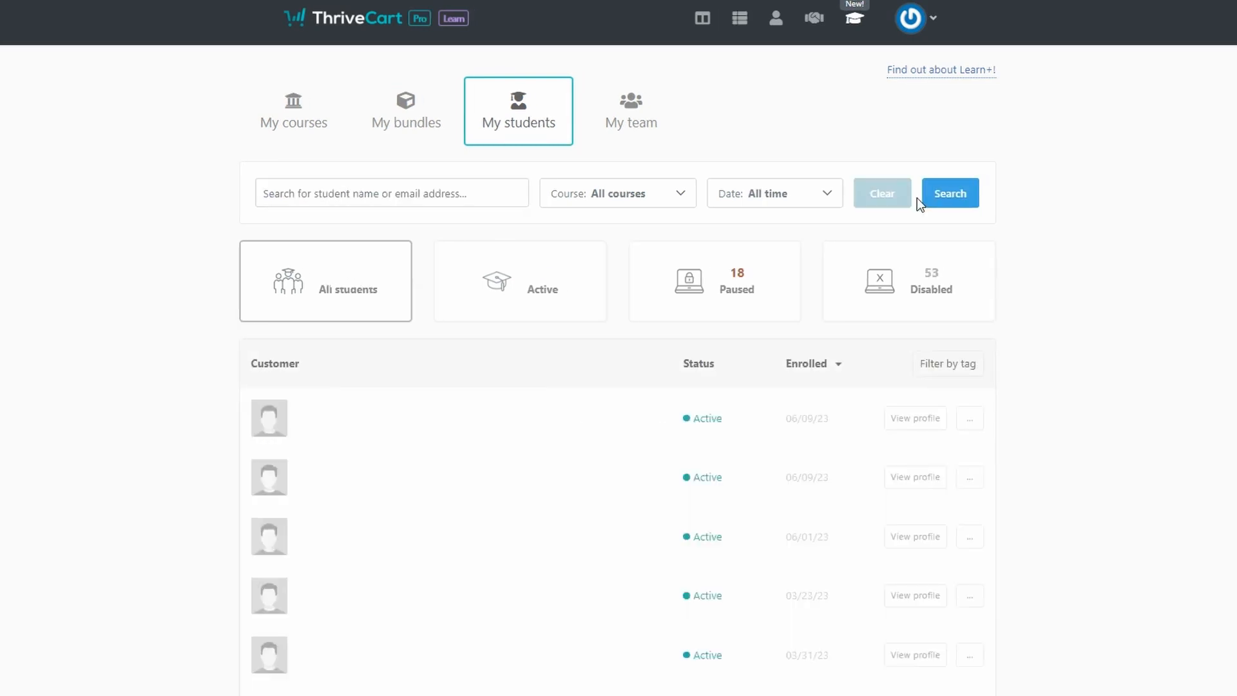
- Review the access actions available for the first listed student and view that student's profile
left_click(967, 422)
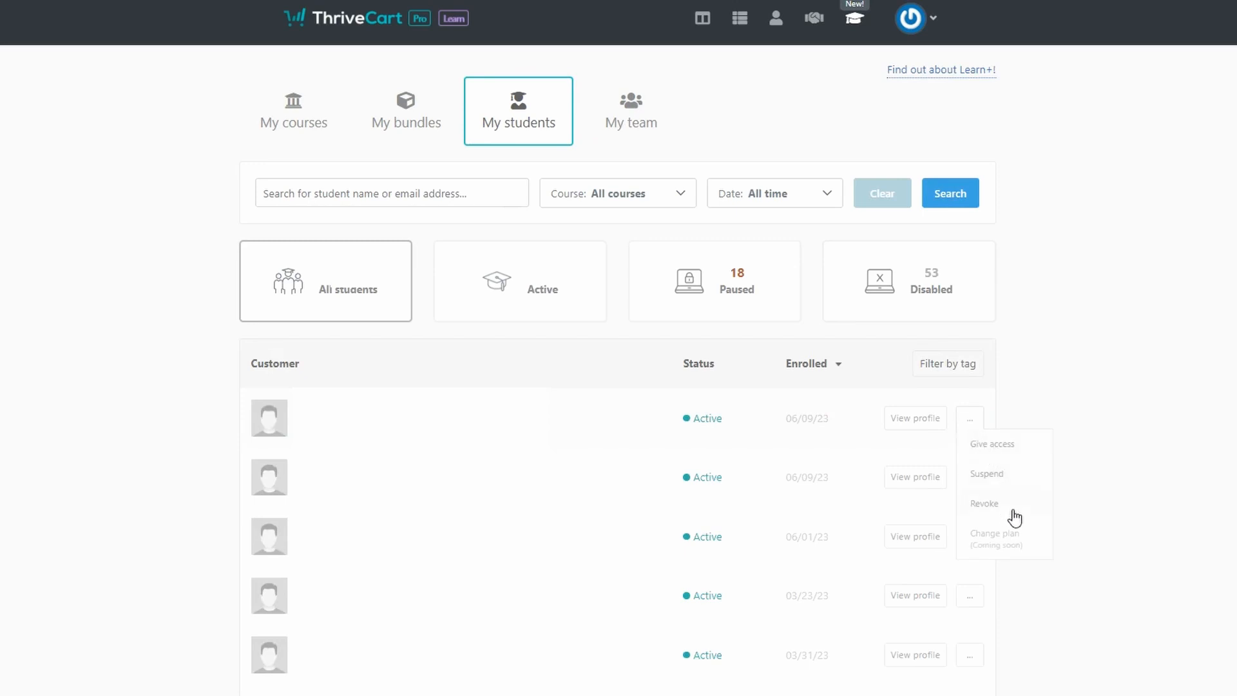
left_click(914, 420)
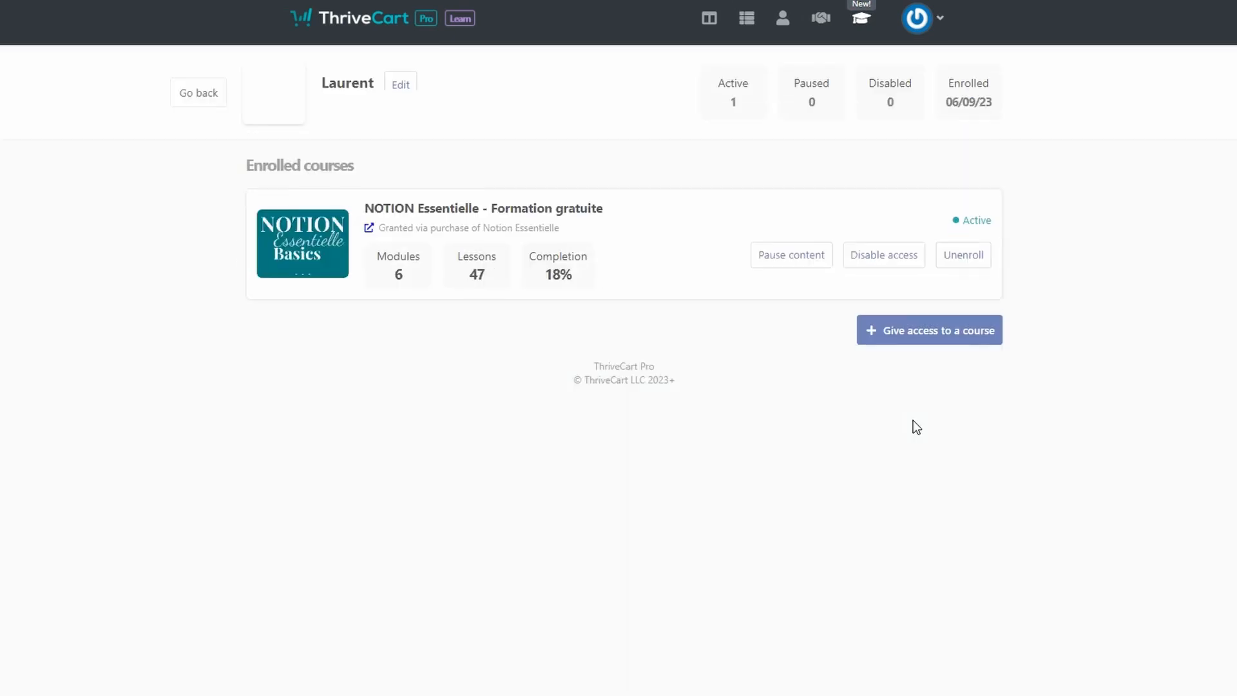